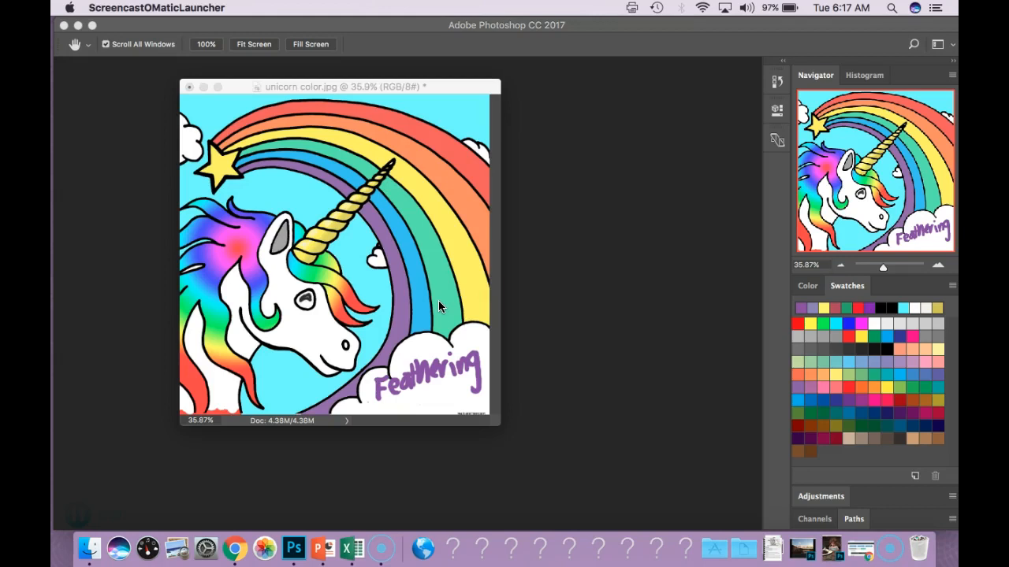
Minimize the unicorn color.jpg document and restore the IMG_5526.JPG photo, placing its window clear of the tools.
{"action": "left_click", "coordinate": [199, 88]}
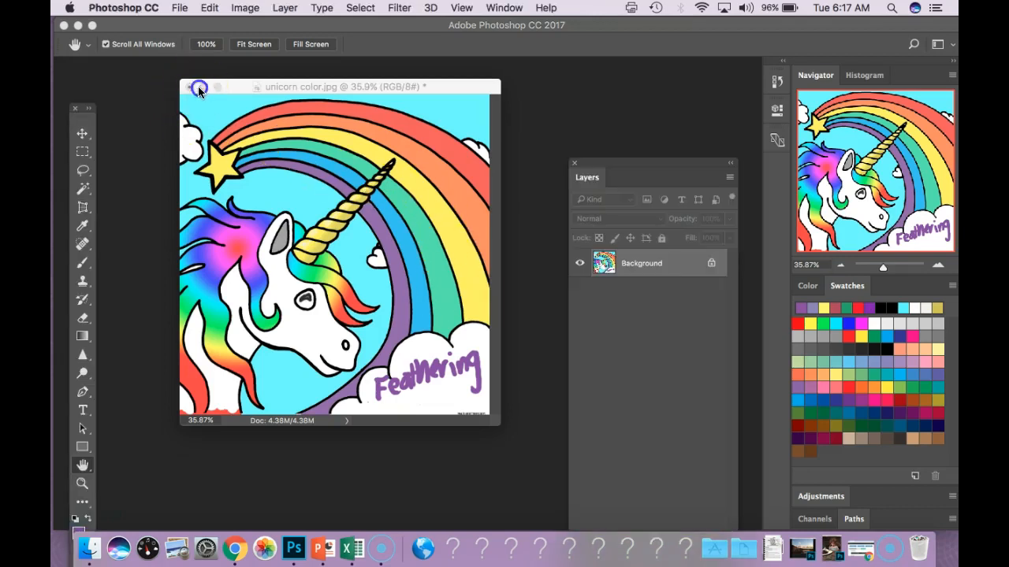
{"action": "left_click", "coordinate": [203, 86]}
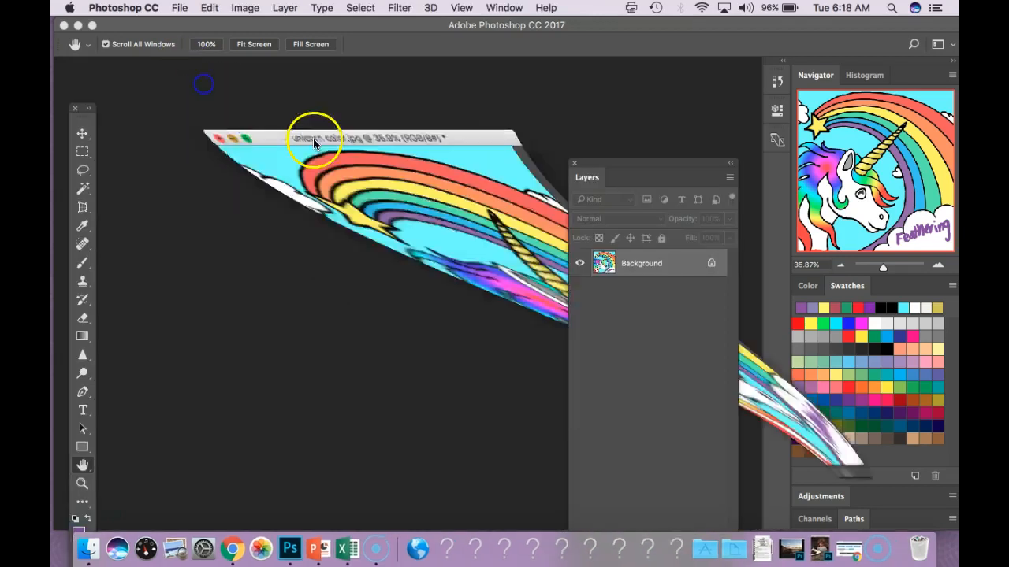
{"action": "left_click", "coordinate": [803, 551]}
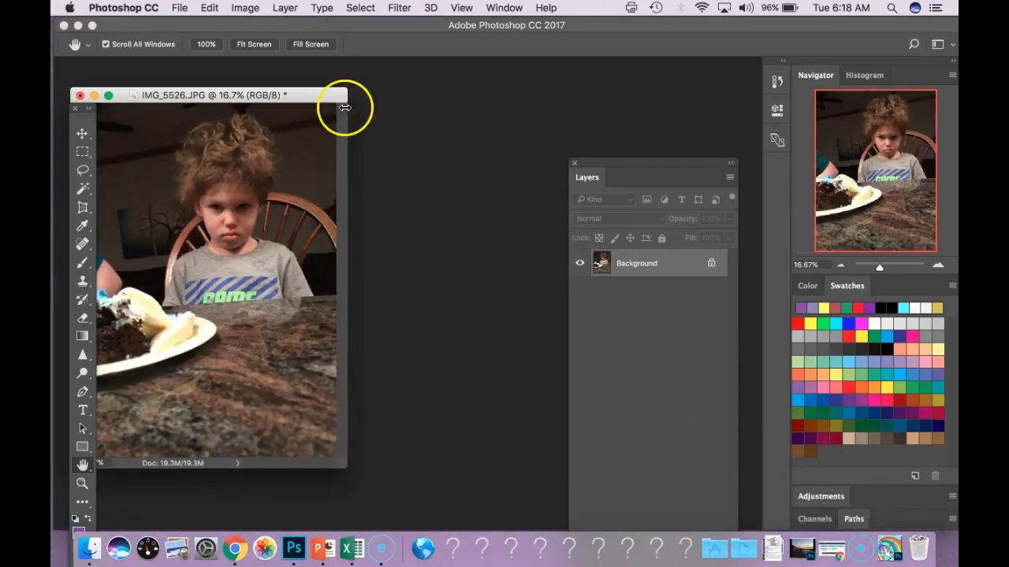
{"action": "left_click_drag", "start_coordinate": [310, 89], "coordinate": [396, 80]}
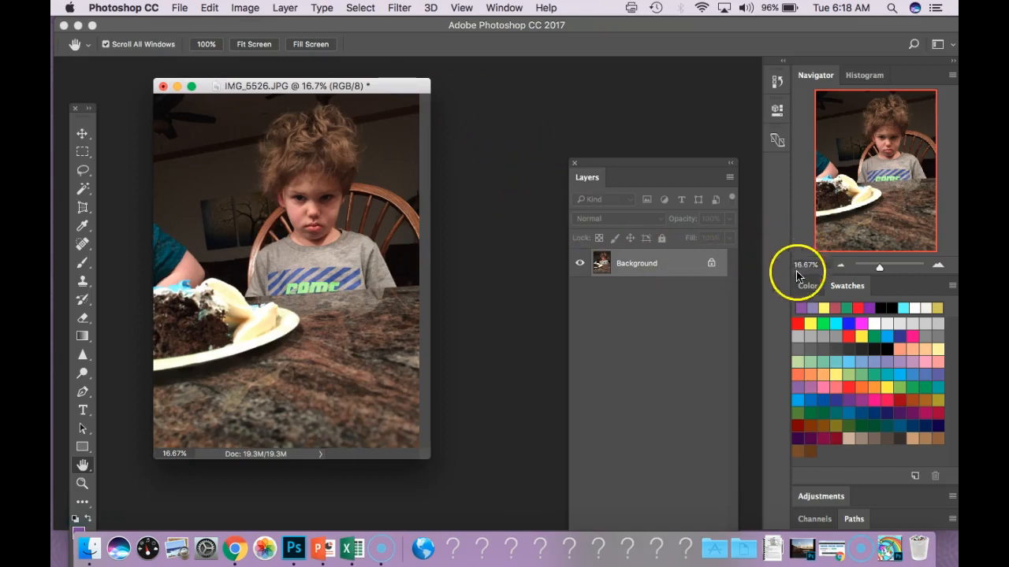
Switch to the Quick Selection tool and restore the sunset fence photo, placing it behind IMG_5526.JPG.
{"action": "left_click", "coordinate": [83, 192]}
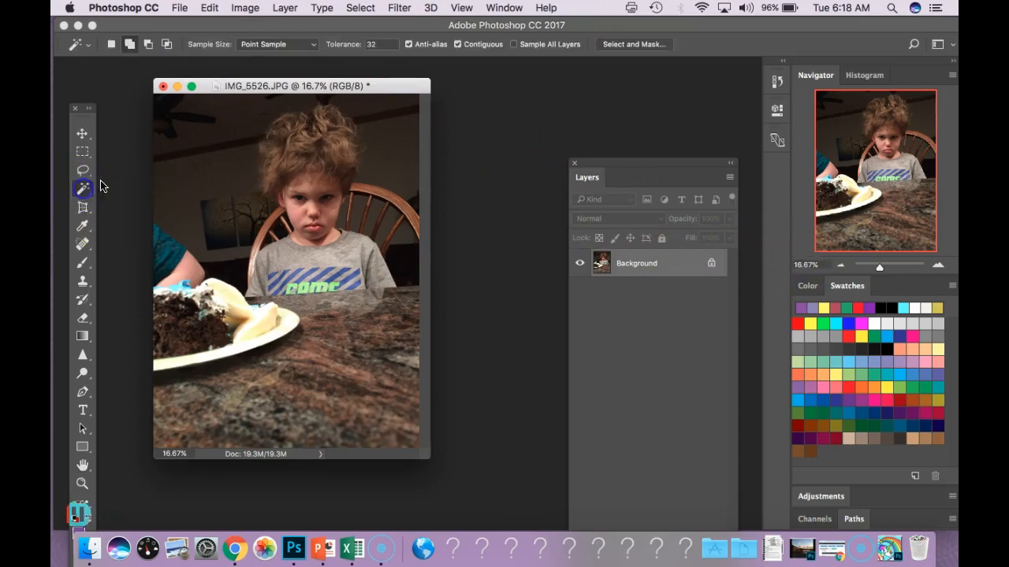
{"action": "mouse_move", "coordinate": [83, 189]}
{"action": "left_mouse_down"}
{"action": "mouse_move", "coordinate": [113, 196]}
{"action": "mouse_move", "coordinate": [118, 187]}
{"action": "left_mouse_up"}
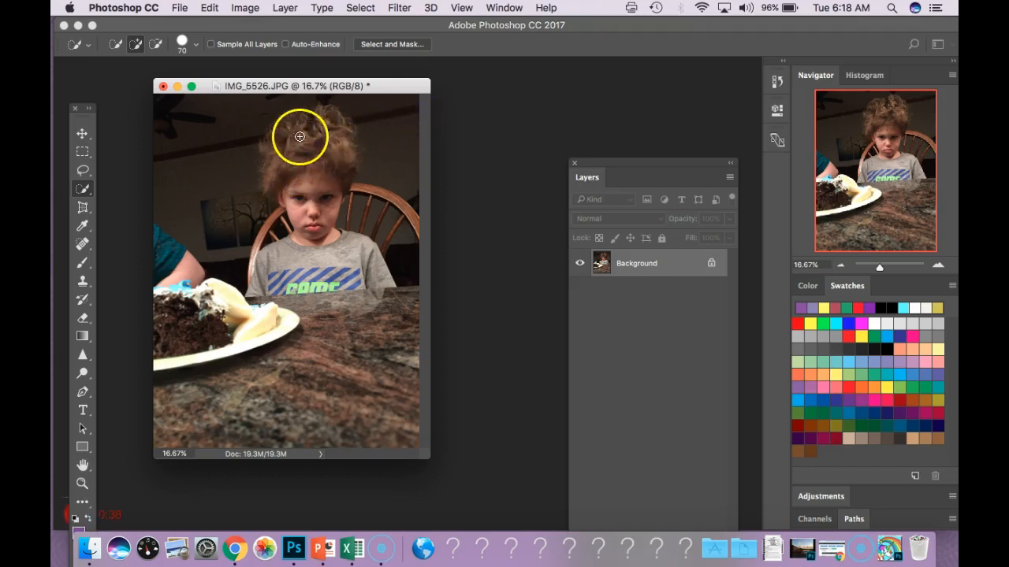
{"action": "left_click", "coordinate": [798, 545]}
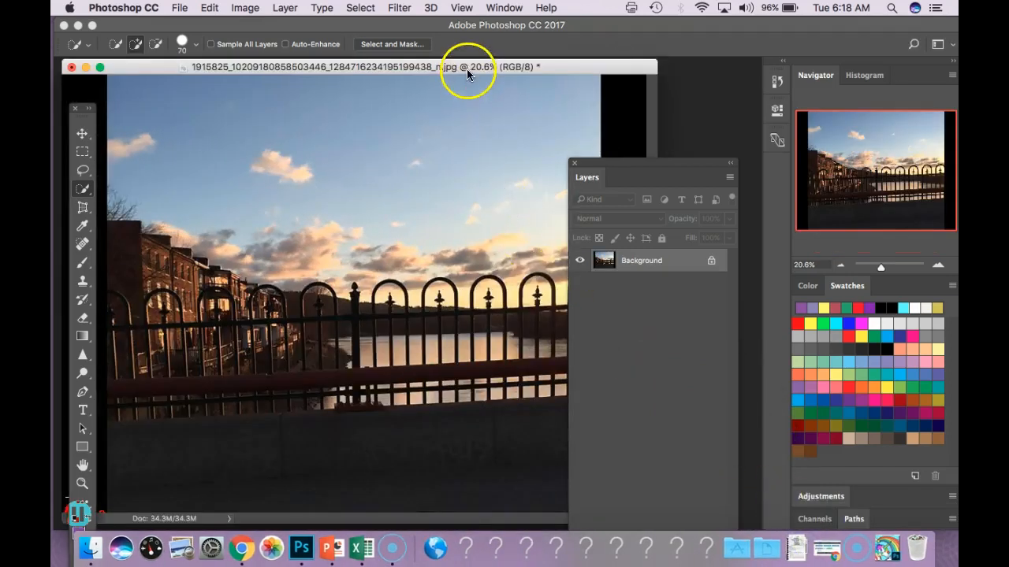
{"action": "left_click_drag", "start_coordinate": [470, 67], "coordinate": [467, 110]}
{"action": "left_click", "coordinate": [383, 85]}
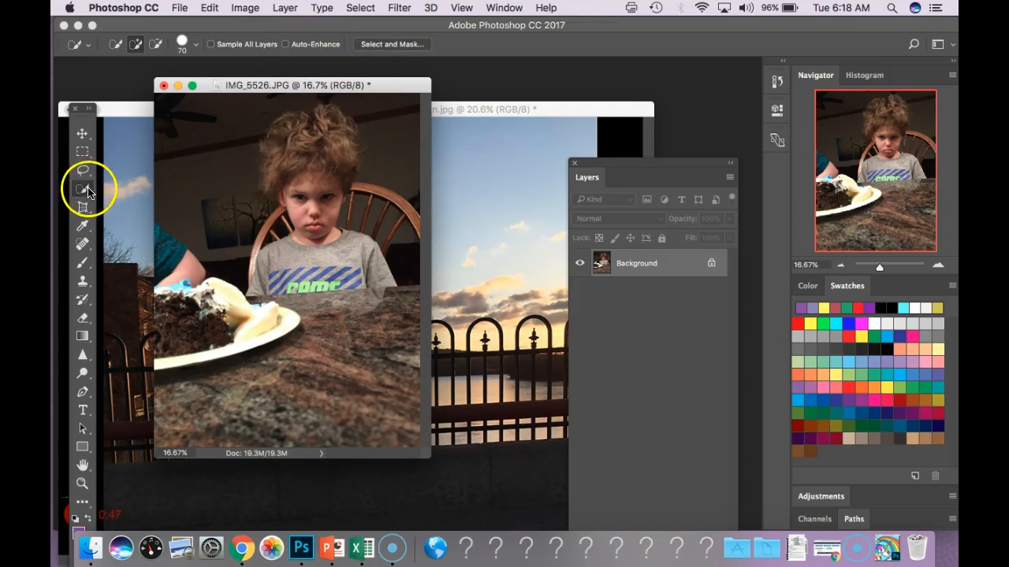
Open Select and Mask on IMG_5526.JPG and paint the boy's face and hair into the selection with a size 70 brush.
{"action": "left_click", "coordinate": [392, 44]}
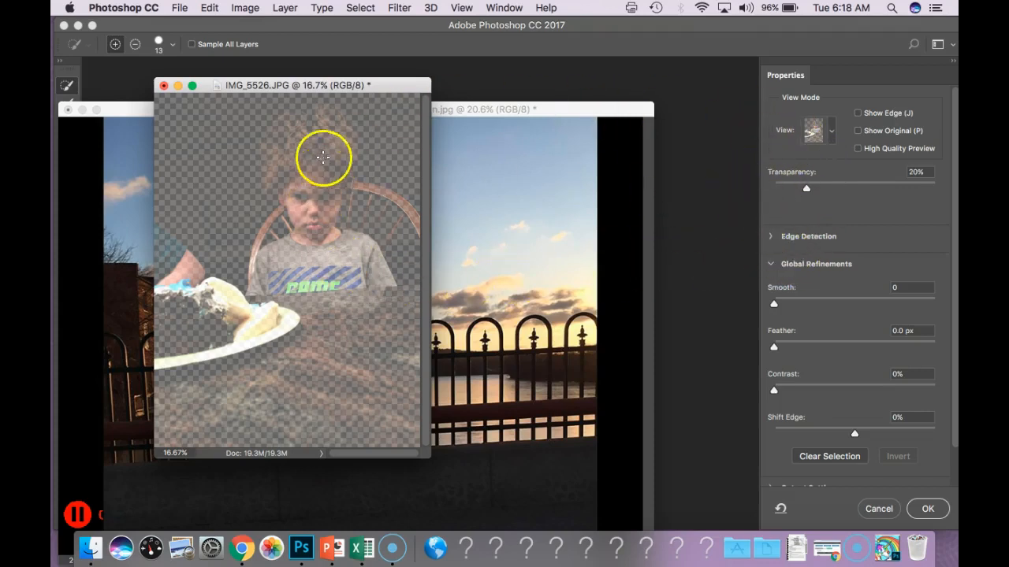
{"action": "left_click_drag", "start_coordinate": [340, 87], "coordinate": [343, 85]}
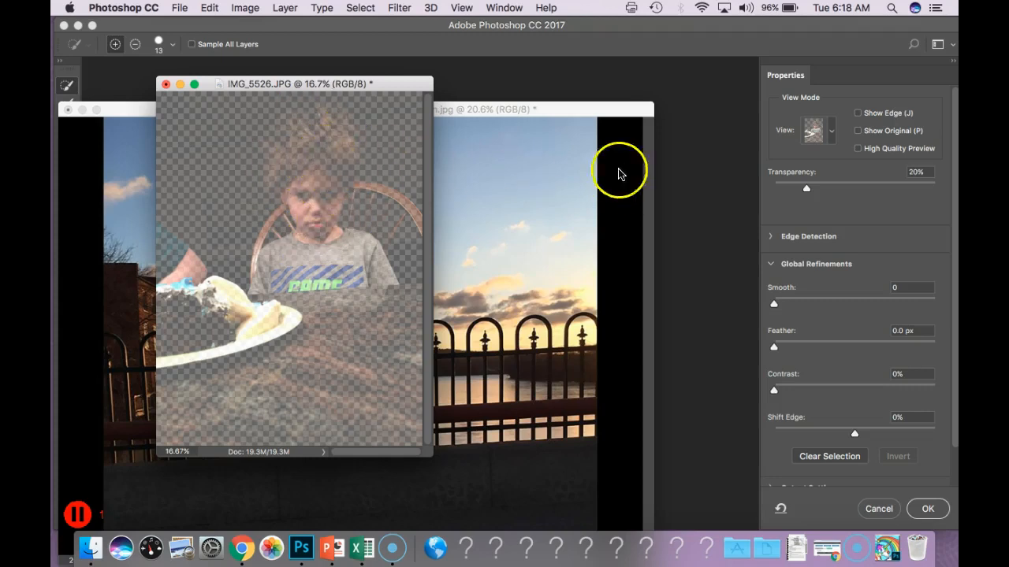
{"action": "key", "text": "bracketright"}
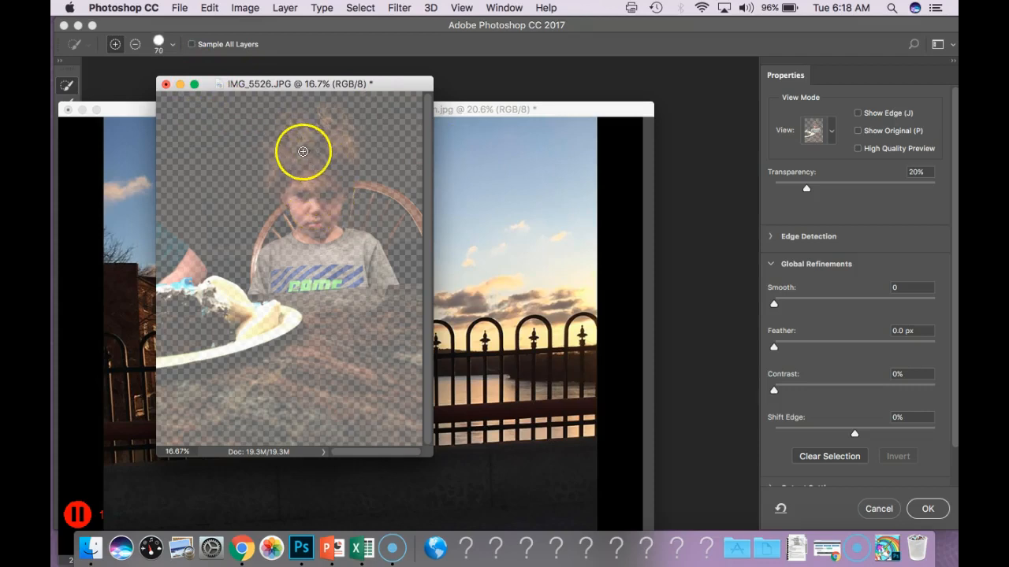
{"action": "left_click_drag", "start_coordinate": [328, 189], "coordinate": [323, 209]}
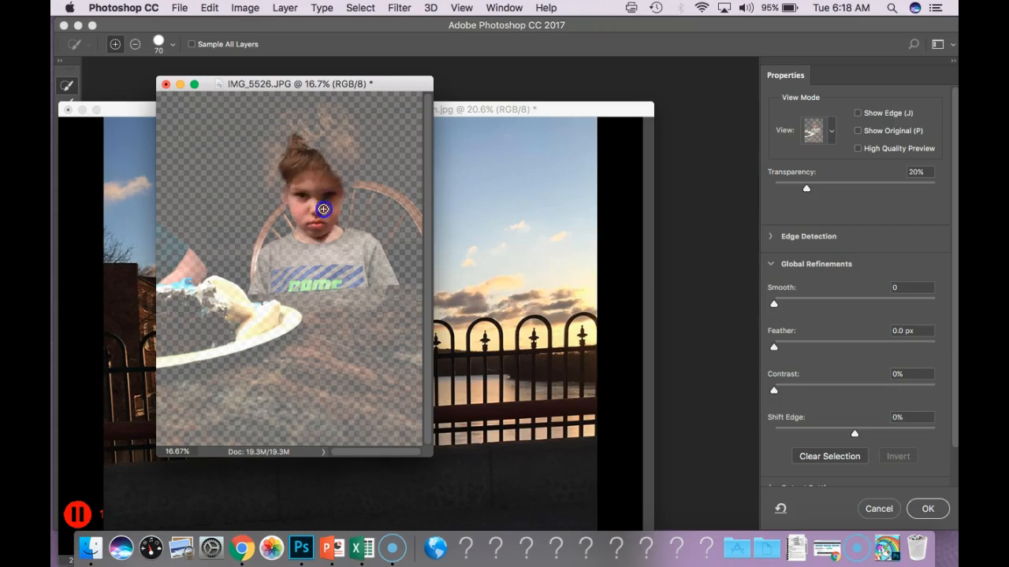
{"action": "mouse_move", "coordinate": [337, 173]}
{"action": "left_mouse_down"}
{"action": "mouse_move", "coordinate": [335, 127]}
{"action": "mouse_move", "coordinate": [318, 118]}
{"action": "mouse_move", "coordinate": [281, 143]}
{"action": "mouse_move", "coordinate": [274, 173]}
{"action": "mouse_move", "coordinate": [288, 126]}
{"action": "left_mouse_up"}
Subtract the boy's face from the selection so that only his hair is kept.
{"action": "left_click", "coordinate": [135, 44]}
{"action": "mouse_move", "coordinate": [385, 206]}
{"action": "left_mouse_down"}
{"action": "mouse_move", "coordinate": [345, 224]}
{"action": "mouse_move", "coordinate": [371, 178]}
{"action": "mouse_move", "coordinate": [389, 206]}
{"action": "mouse_move", "coordinate": [388, 120]}
{"action": "mouse_move", "coordinate": [315, 97]}
{"action": "left_mouse_up"}
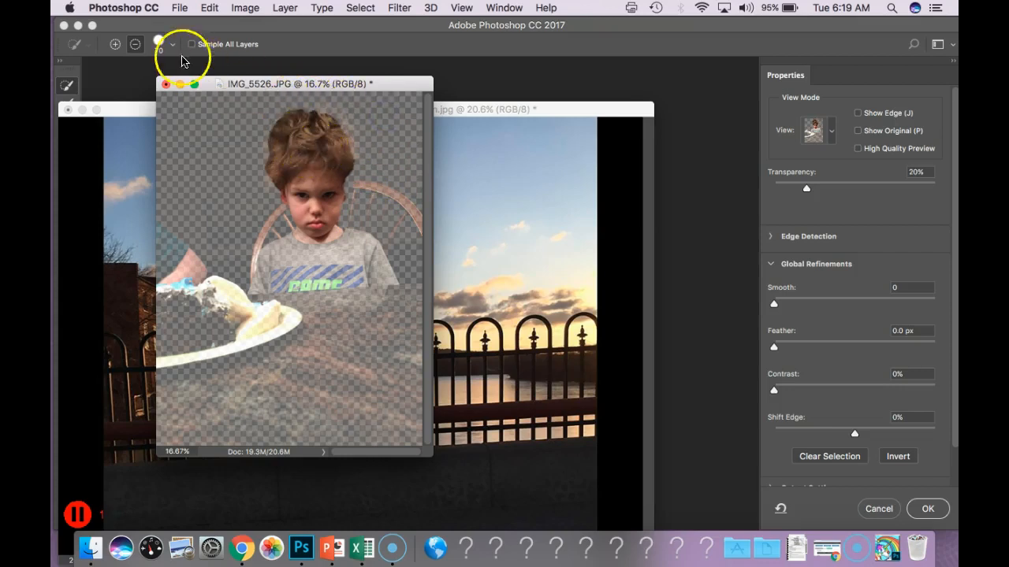
{"action": "mouse_move", "coordinate": [287, 199]}
{"action": "left_mouse_down"}
{"action": "mouse_move", "coordinate": [305, 182]}
{"action": "mouse_move", "coordinate": [327, 188]}
{"action": "mouse_move", "coordinate": [320, 211]}
{"action": "left_mouse_up"}
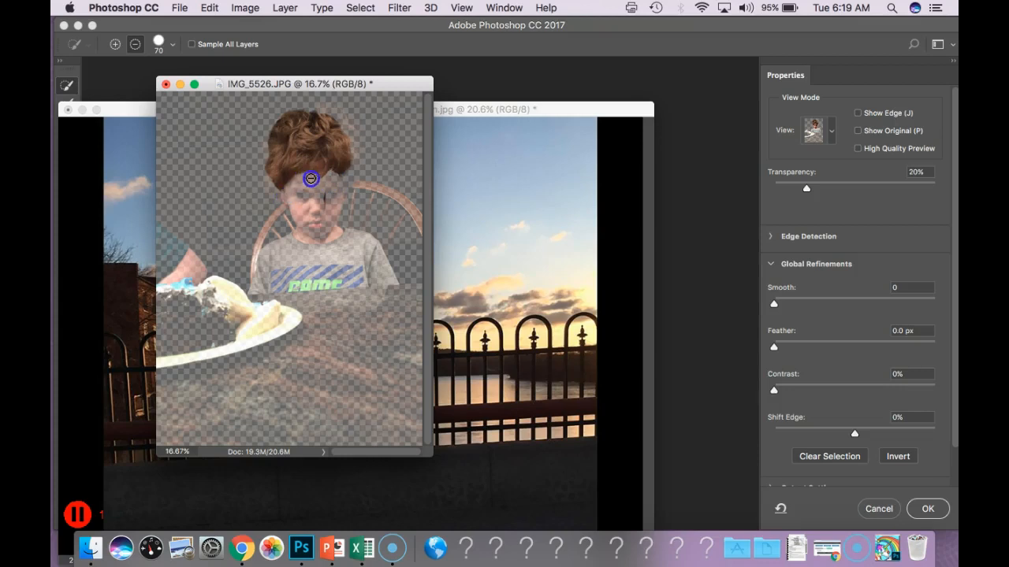
Add the remaining outer edge of the boy's hair to the selection with the brush reduced to size 45.
{"action": "left_click", "coordinate": [115, 44]}
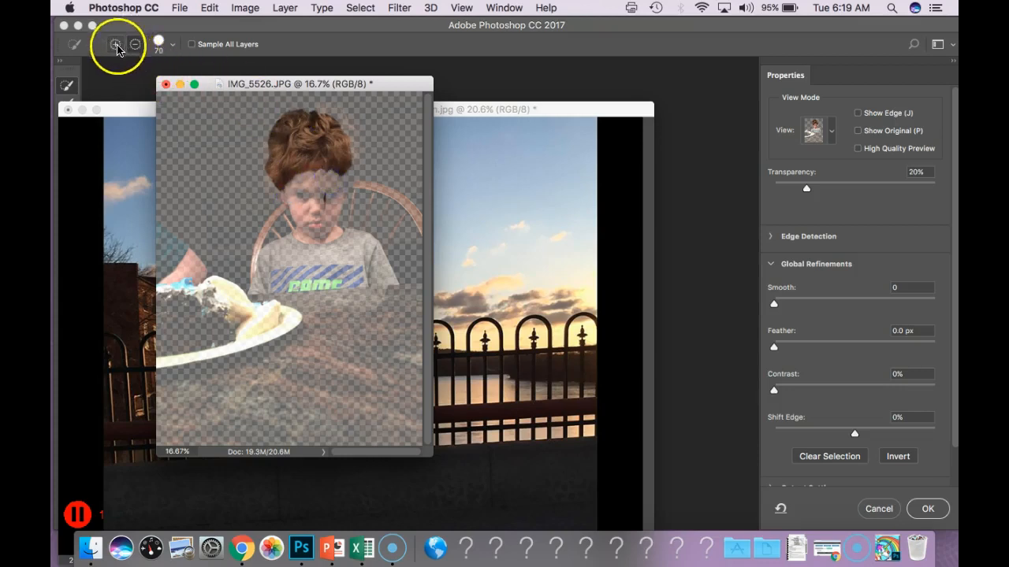
{"action": "key", "text": "bracketleft"}
{"action": "key", "text": "bracketleft"}
{"action": "key", "text": "bracketleft"}
{"action": "left_click", "coordinate": [339, 136]}
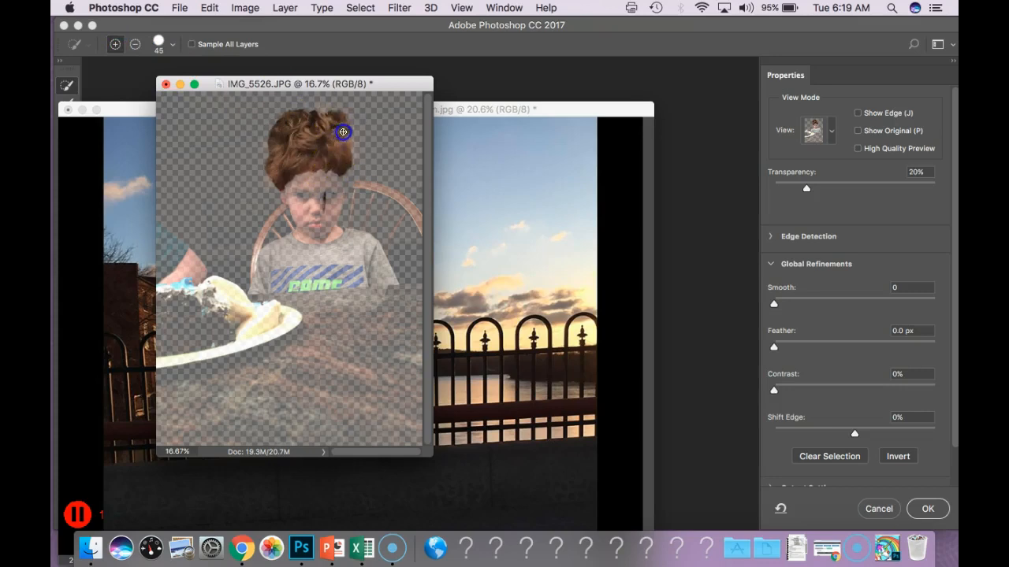
{"action": "left_click_drag", "start_coordinate": [347, 146], "coordinate": [322, 119]}
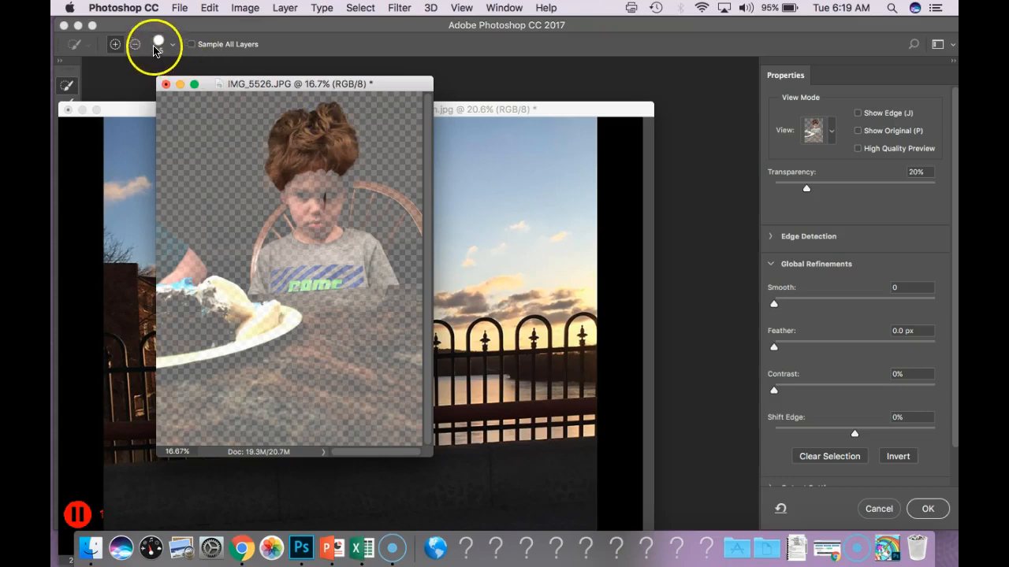
{"action": "left_click_drag", "start_coordinate": [281, 195], "coordinate": [405, 198]}
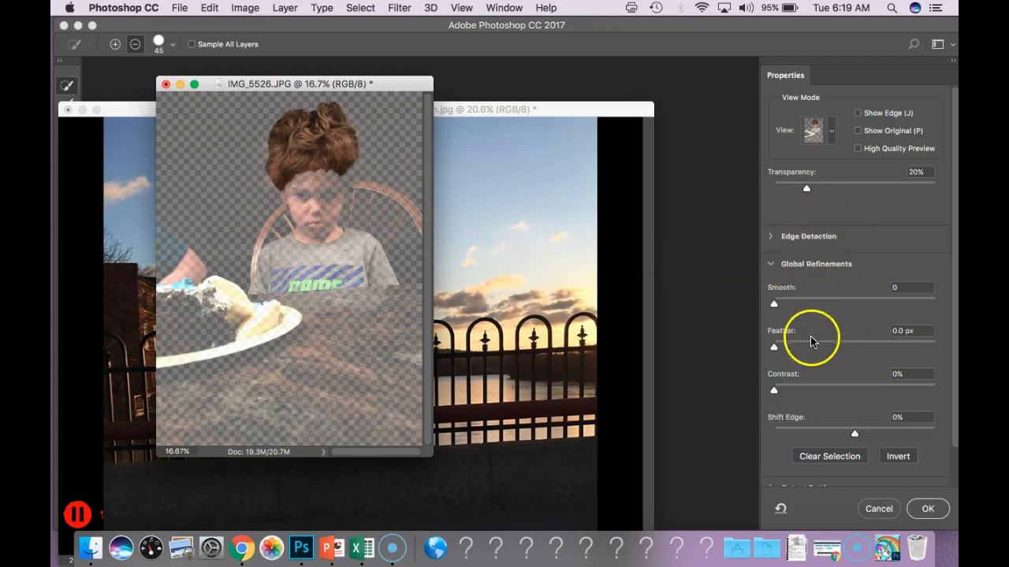
Feather the hair selection by 73.4 px and apply it as a layer mask.
{"action": "left_click_drag", "start_coordinate": [777, 355], "coordinate": [787, 354]}
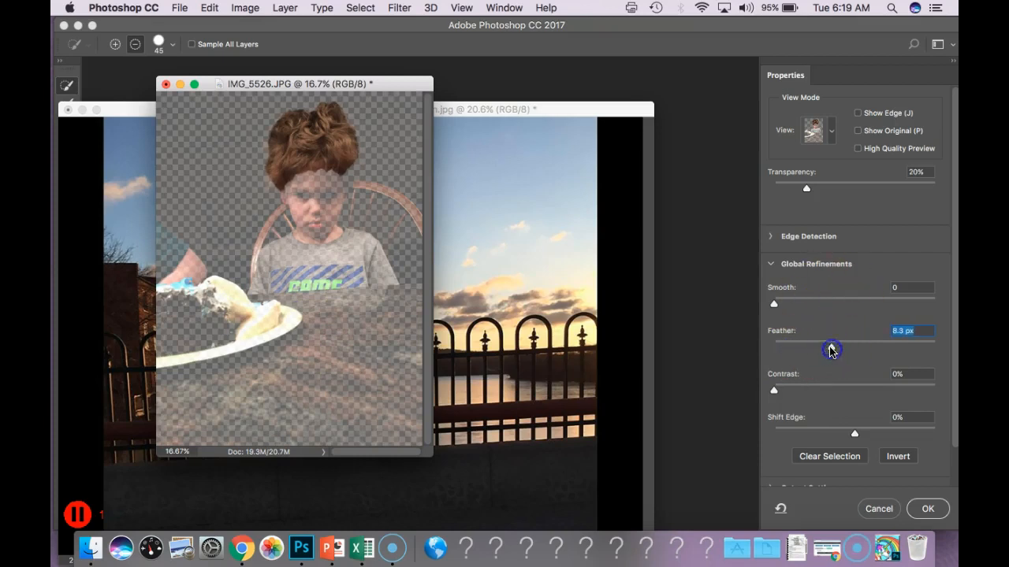
{"action": "mouse_move", "coordinate": [840, 353]}
{"action": "left_mouse_down"}
{"action": "mouse_move", "coordinate": [814, 347]}
{"action": "mouse_move", "coordinate": [852, 350]}
{"action": "left_mouse_up"}
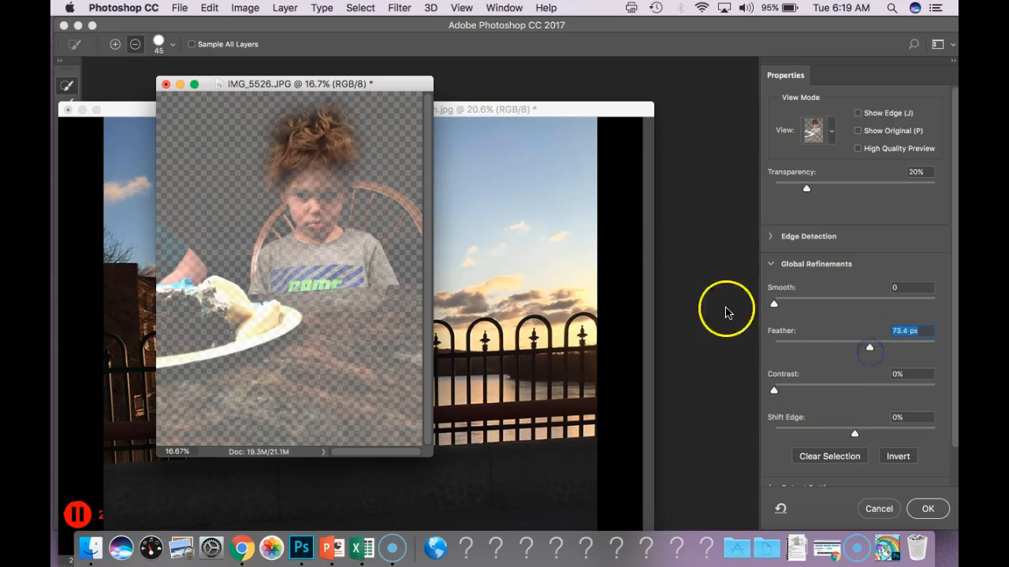
{"action": "left_click", "coordinate": [929, 509]}
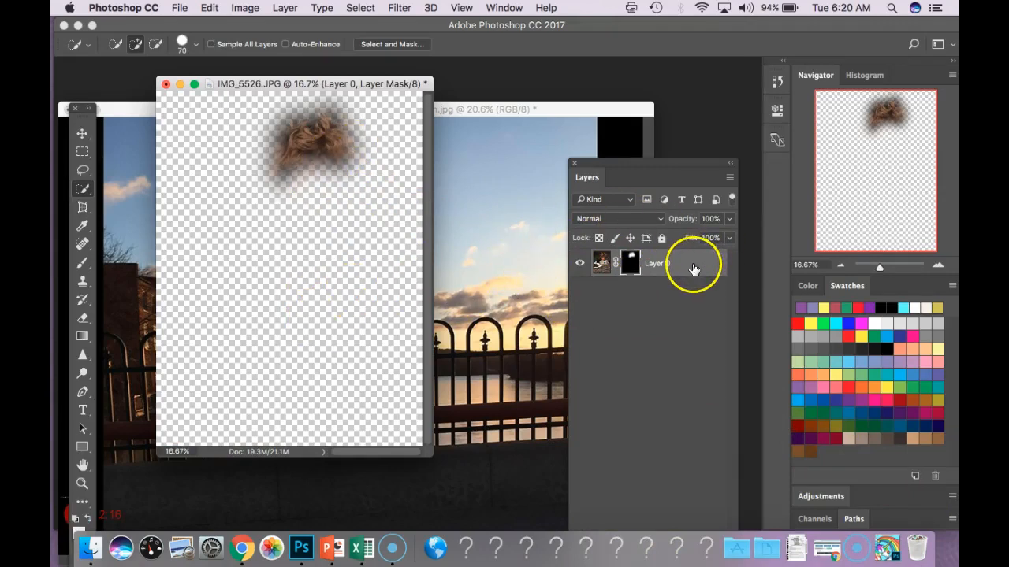
Duplicate the masked hair layer and move the copy into the sunset fence photo.
{"action": "key", "text": "super+j"}
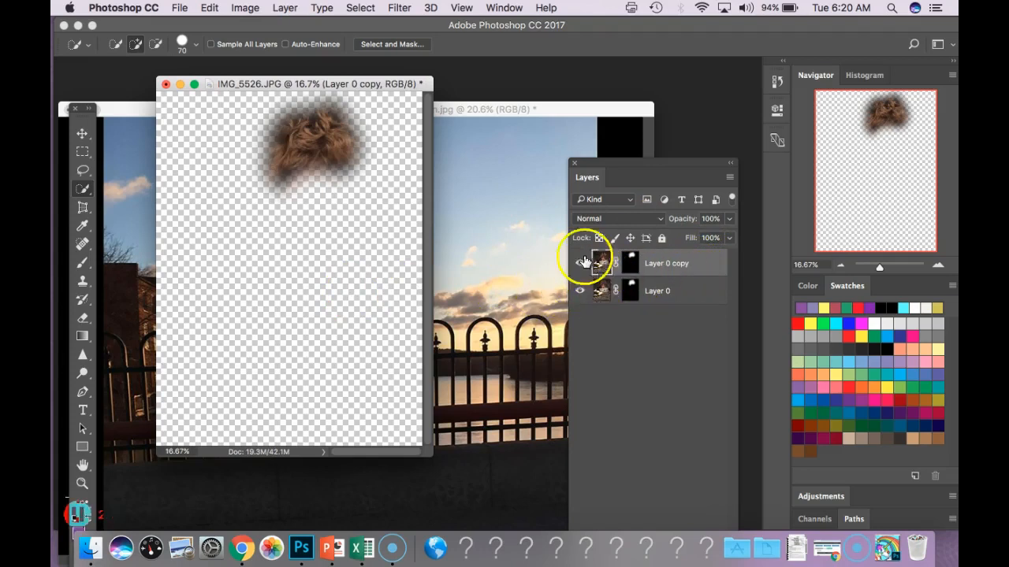
{"action": "left_click_drag", "start_coordinate": [388, 87], "coordinate": [531, 177]}
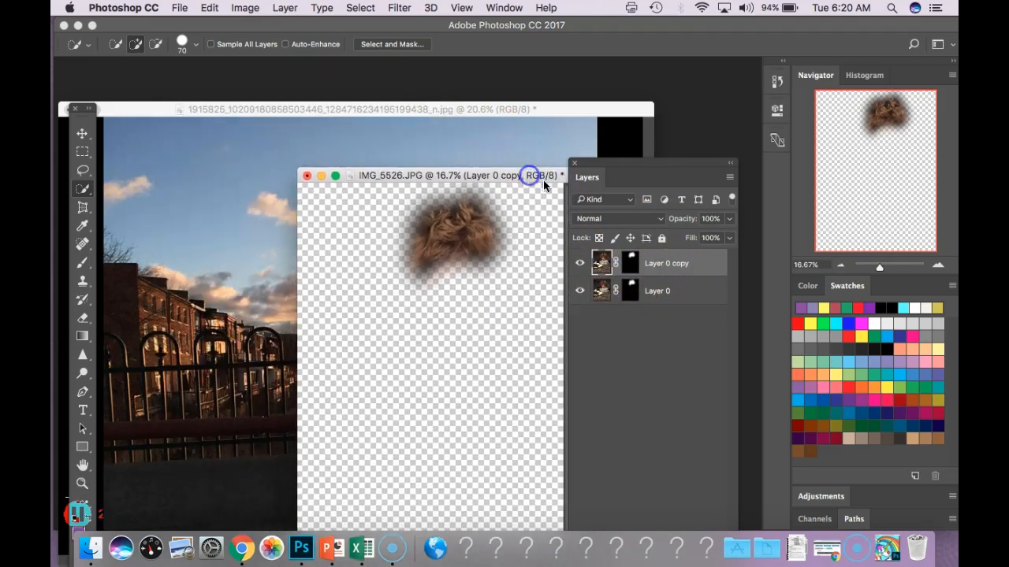
{"action": "left_click", "coordinate": [81, 134]}
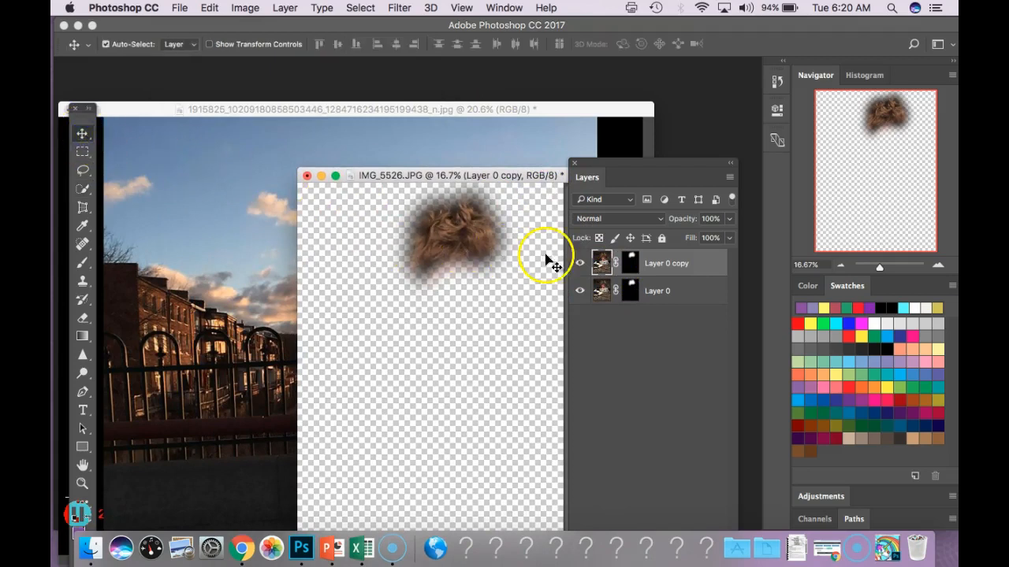
{"action": "left_click_drag", "start_coordinate": [654, 266], "coordinate": [433, 246]}
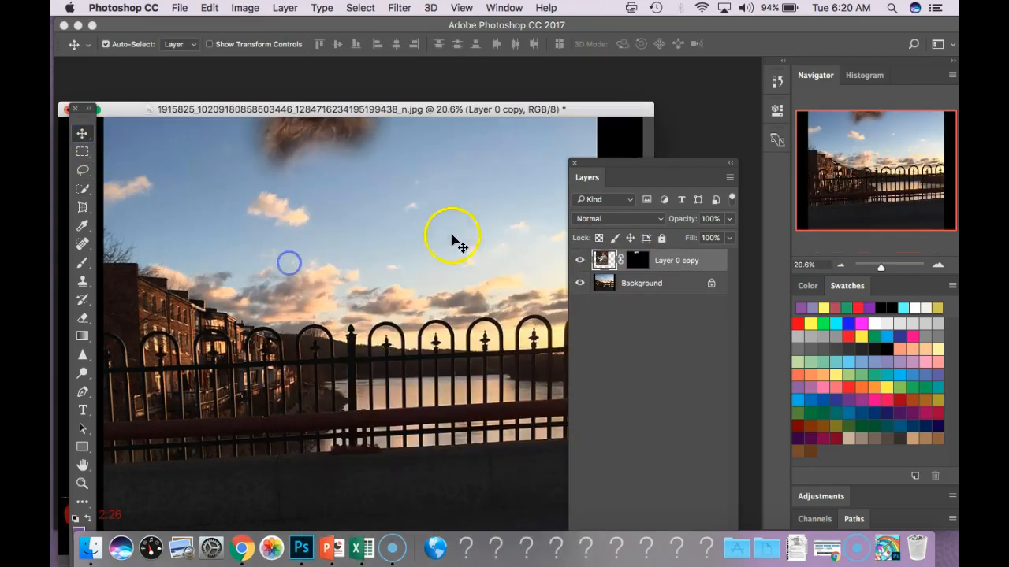
Reposition the feathered hair in the sunset photo so it sits above the fence, left of the river.
{"action": "left_click_drag", "start_coordinate": [452, 109], "coordinate": [466, 86]}
{"action": "left_click", "coordinate": [518, 135]}
{"action": "left_click_drag", "start_coordinate": [281, 152], "coordinate": [267, 206]}
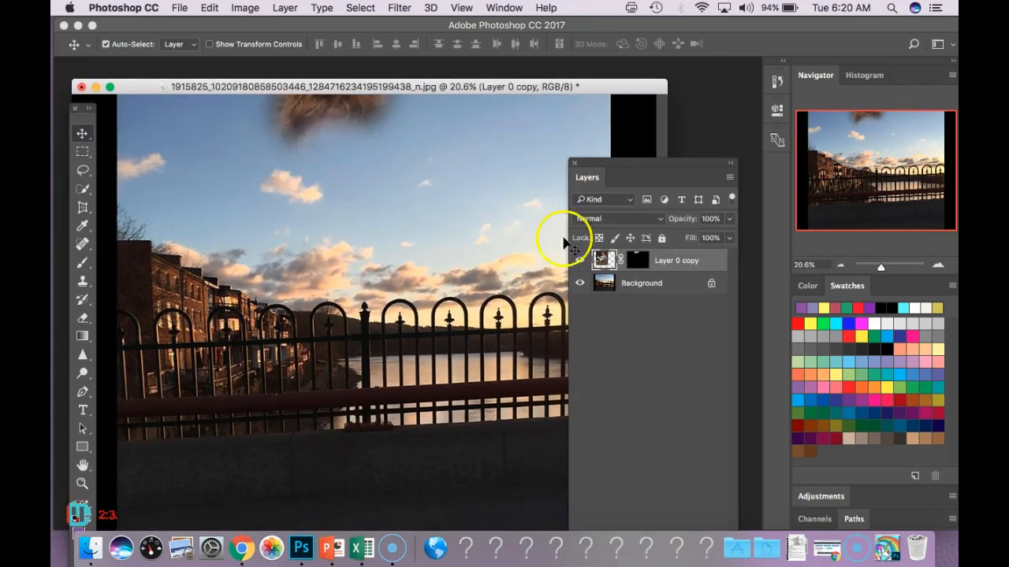
{"action": "left_click_drag", "start_coordinate": [360, 113], "coordinate": [254, 186]}
{"action": "left_click_drag", "start_coordinate": [649, 164], "coordinate": [715, 169]}
{"action": "left_click_drag", "start_coordinate": [235, 153], "coordinate": [339, 275]}
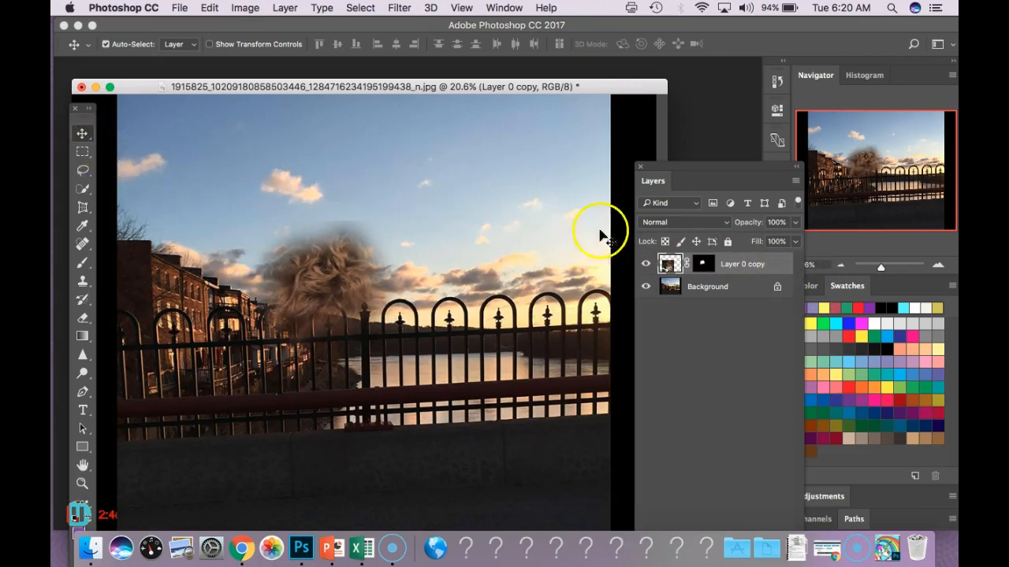
Hide the hair layer and delete it from the sunset photo.
{"action": "left_click", "coordinate": [646, 264]}
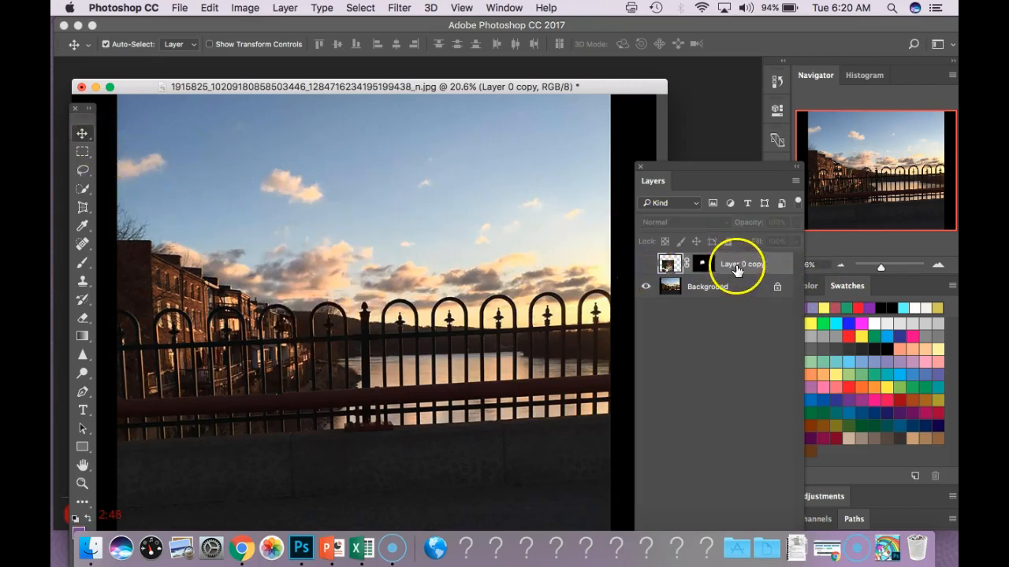
{"action": "left_click_drag", "start_coordinate": [725, 164], "coordinate": [715, 81]}
{"action": "left_click_drag", "start_coordinate": [717, 186], "coordinate": [769, 471]}
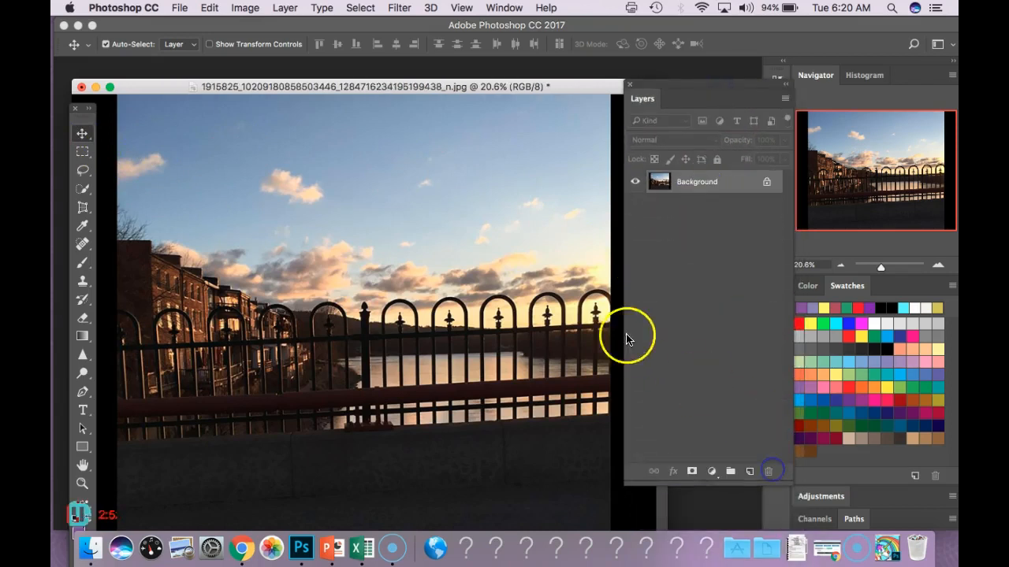
Move the sunset photo's window aside and bring IMG_5526.JPG to the front within the repositioned workspace.
{"action": "mouse_move", "coordinate": [545, 86]}
{"action": "left_mouse_down"}
{"action": "mouse_move", "coordinate": [515, 101]}
{"action": "mouse_move", "coordinate": [418, 93]}
{"action": "mouse_move", "coordinate": [667, 108]}
{"action": "mouse_move", "coordinate": [541, 100]}
{"action": "left_mouse_up"}
{"action": "left_click_drag", "start_coordinate": [552, 28], "coordinate": [687, 358]}
{"action": "left_click_drag", "start_coordinate": [494, 100], "coordinate": [727, 266]}
{"action": "left_click", "coordinate": [497, 176]}
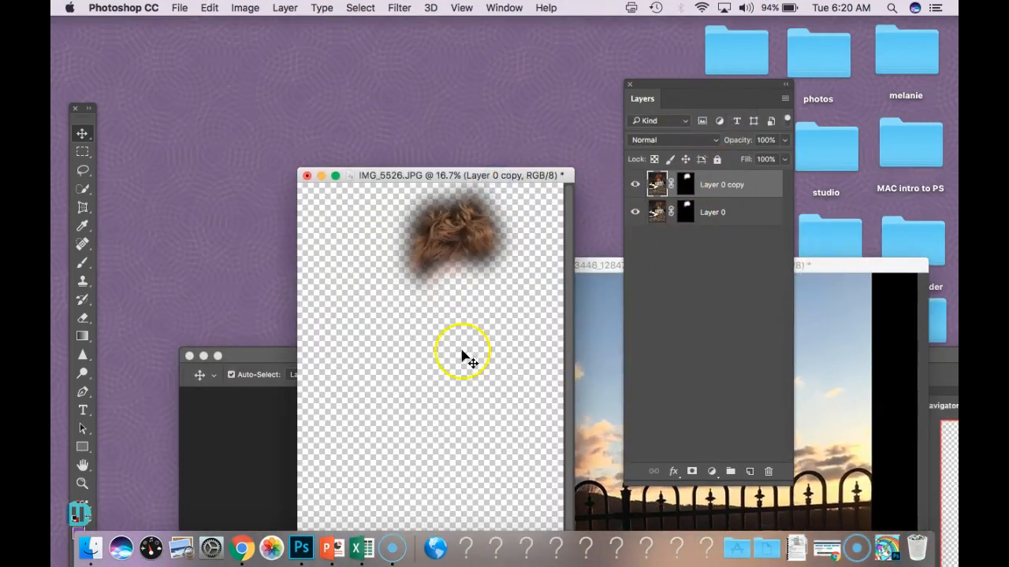
{"action": "left_click_drag", "start_coordinate": [265, 360], "coordinate": [135, 22]}
{"action": "left_click_drag", "start_coordinate": [670, 87], "coordinate": [665, 167]}
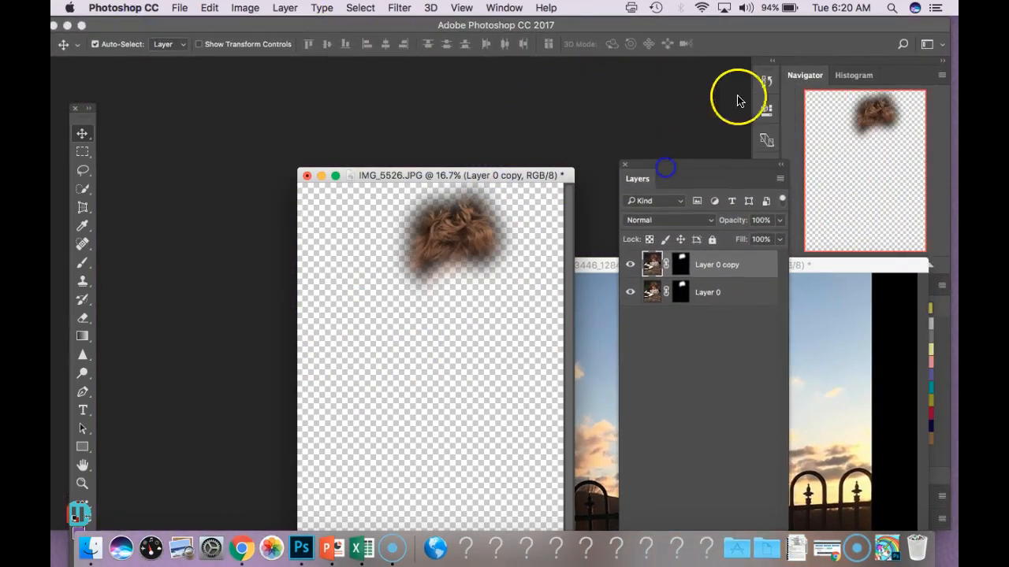
Revert IMG_5526.JPG to its Image Size history state, discarding the mask and the layer copy.
{"action": "left_click", "coordinate": [766, 81]}
{"action": "left_click", "coordinate": [713, 101]}
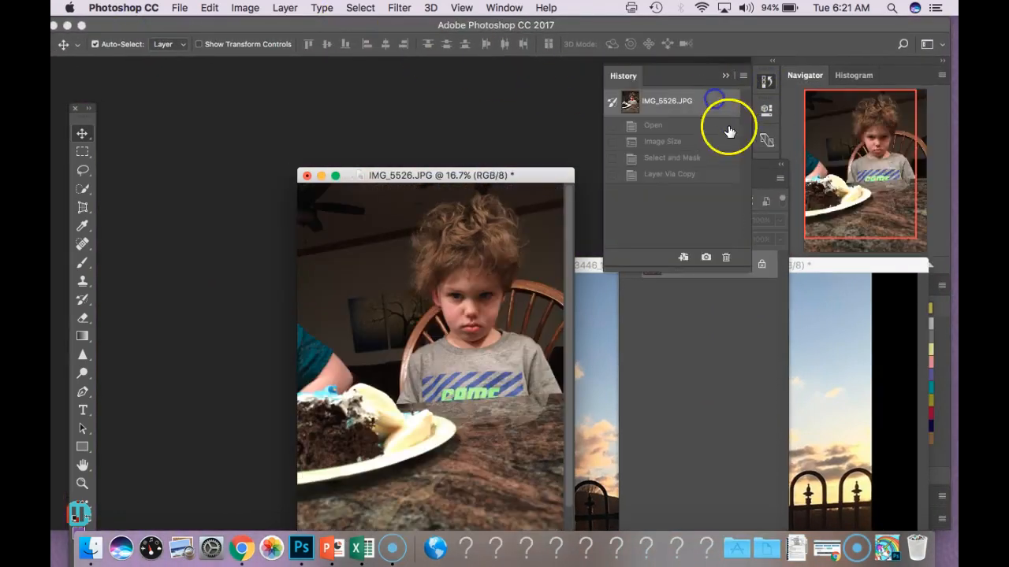
{"action": "left_click", "coordinate": [686, 126]}
{"action": "left_click", "coordinate": [683, 142]}
Arrange the two photo windows so IMG_5526.JPG lies in front of the sunset photo.
{"action": "left_click_drag", "start_coordinate": [544, 172], "coordinate": [514, 74]}
{"action": "left_click", "coordinate": [588, 262]}
{"action": "left_click_drag", "start_coordinate": [584, 266], "coordinate": [410, 131]}
{"action": "left_click", "coordinate": [446, 77]}
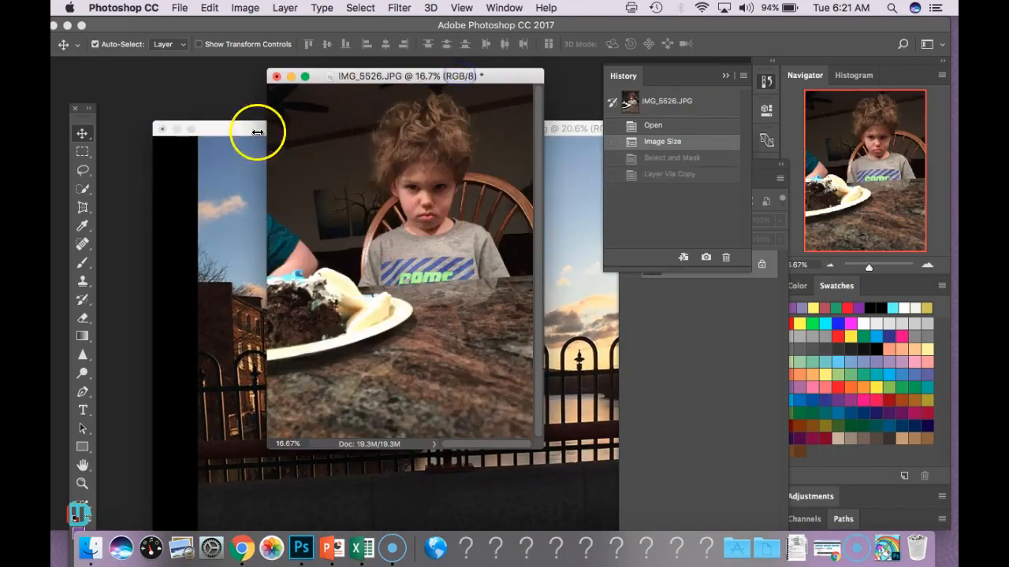
Select the boy's hair, face and shirt in IMG_5526.JPG with the Quick Selection tool.
{"action": "left_click", "coordinate": [83, 189]}
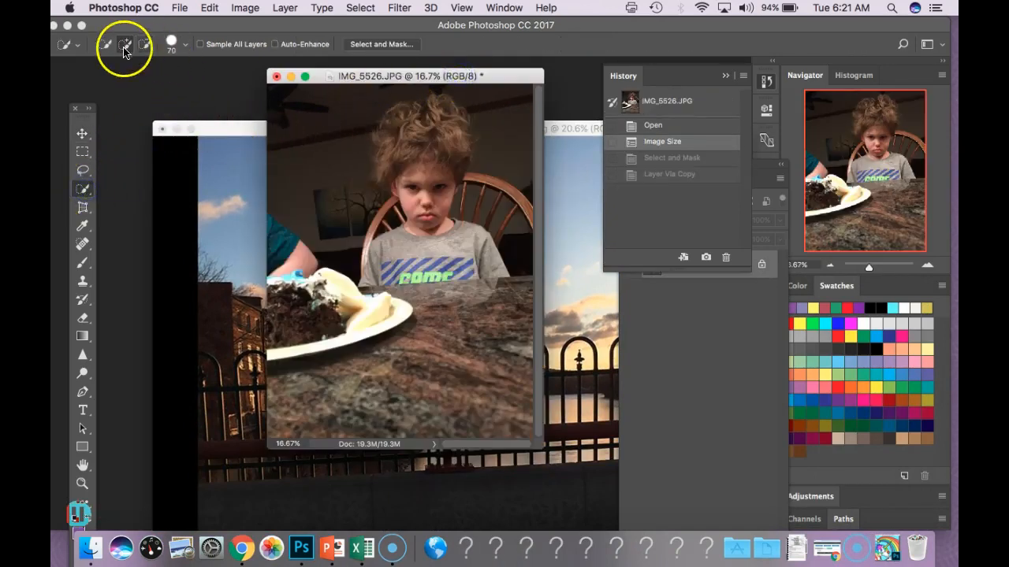
{"action": "left_click_drag", "start_coordinate": [400, 135], "coordinate": [445, 253]}
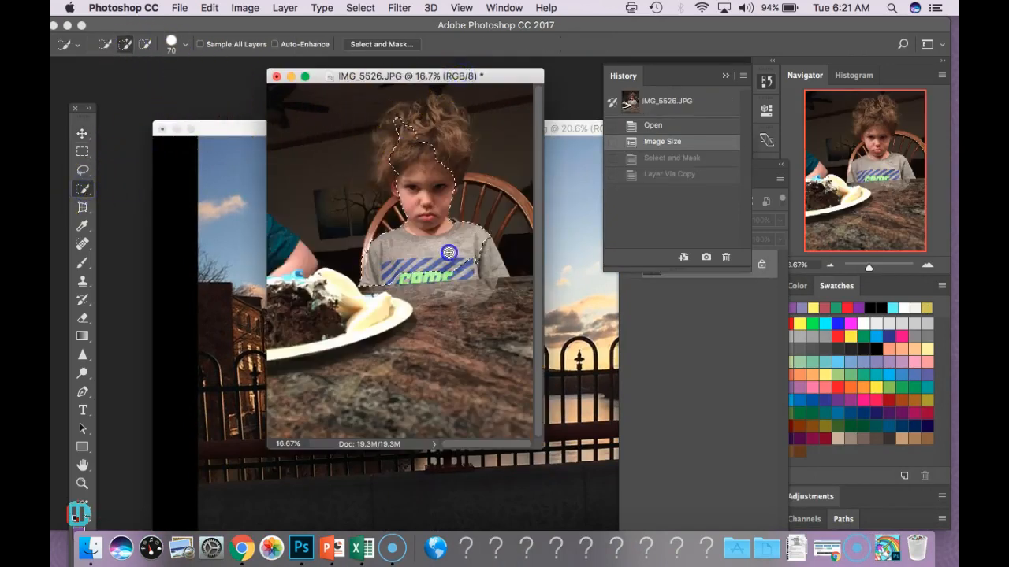
{"action": "mouse_move", "coordinate": [424, 175]}
{"action": "left_mouse_down"}
{"action": "mouse_move", "coordinate": [443, 111]}
{"action": "mouse_move", "coordinate": [443, 138]}
{"action": "mouse_move", "coordinate": [408, 110]}
{"action": "left_mouse_up"}
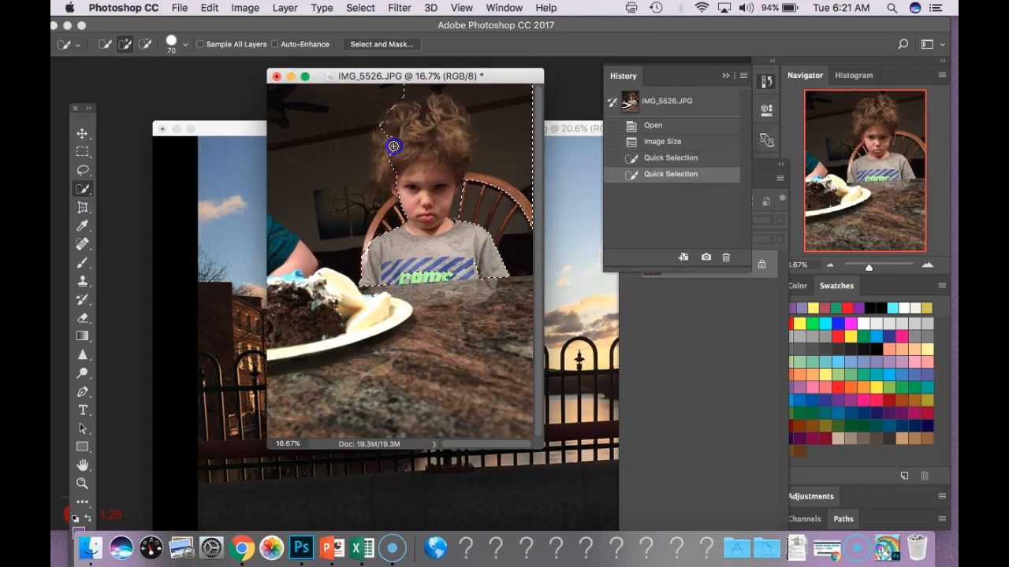
{"action": "left_click", "coordinate": [481, 140]}
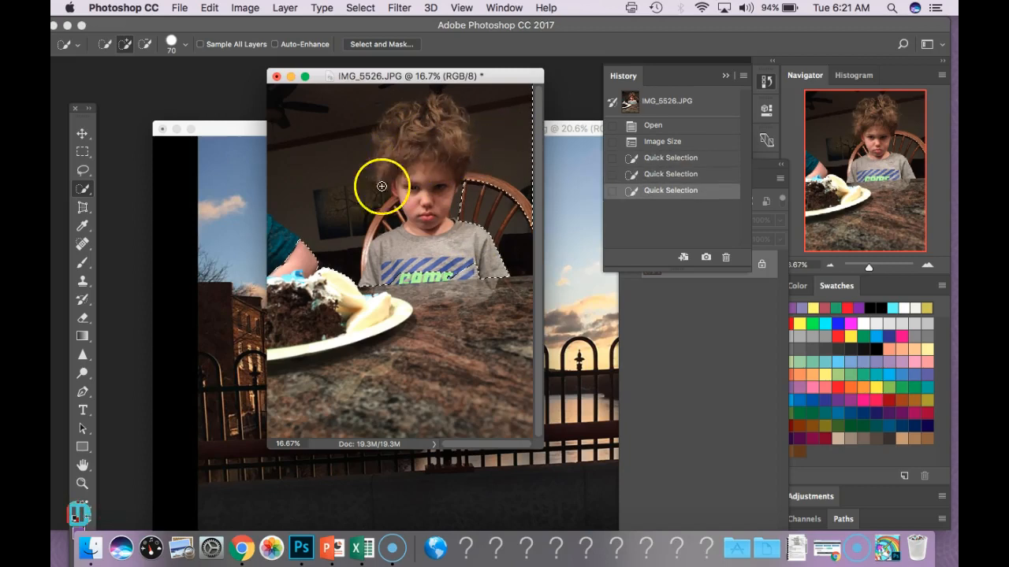
Subtract the other person's arm, the cake and the dark background around the boy's head from the selection.
{"action": "left_click", "coordinate": [145, 45]}
{"action": "left_click_drag", "start_coordinate": [310, 275], "coordinate": [308, 210]}
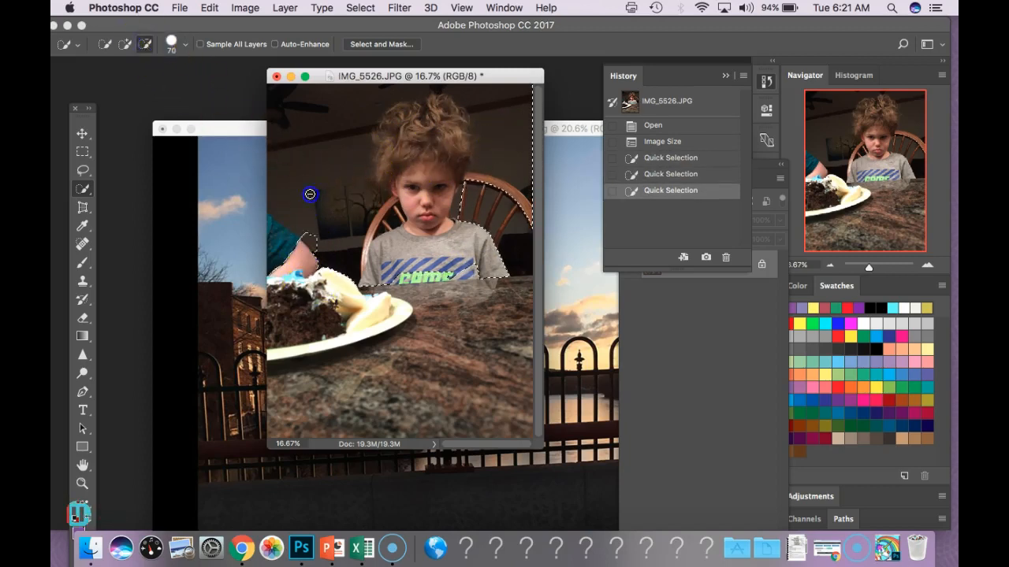
{"action": "left_click", "coordinate": [412, 101]}
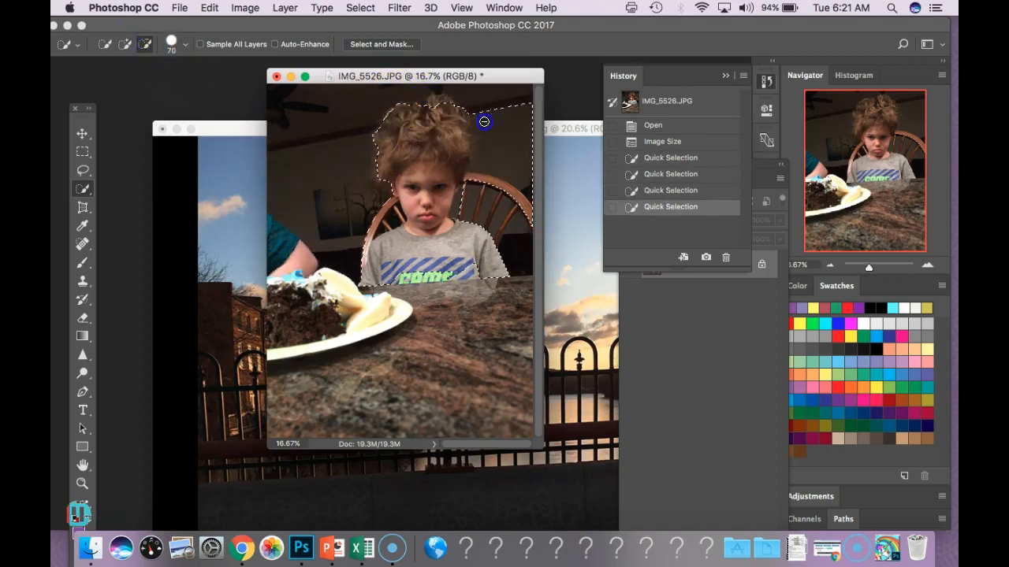
{"action": "left_click_drag", "start_coordinate": [486, 150], "coordinate": [465, 144]}
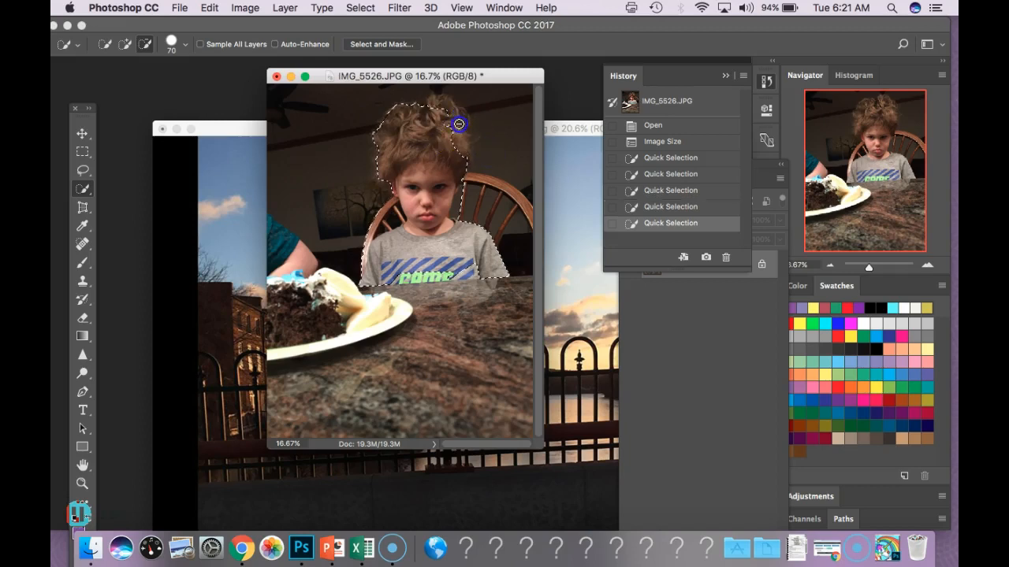
{"action": "left_click", "coordinate": [459, 120]}
Add the curls at the crown of the boy's head back into the selection.
{"action": "left_click", "coordinate": [125, 44]}
{"action": "left_click_drag", "start_coordinate": [433, 139], "coordinate": [435, 117]}
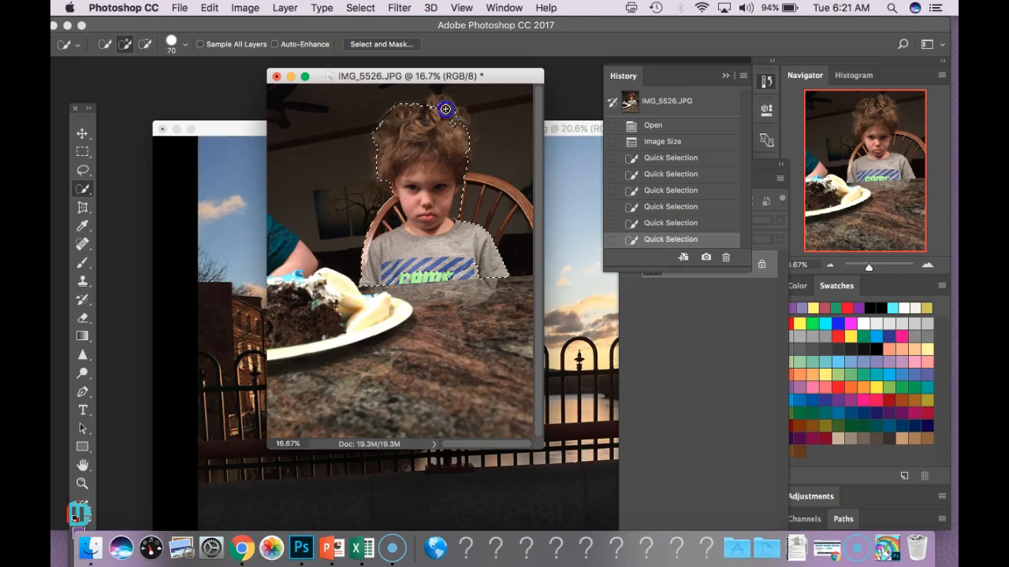
{"action": "left_click", "coordinate": [454, 133]}
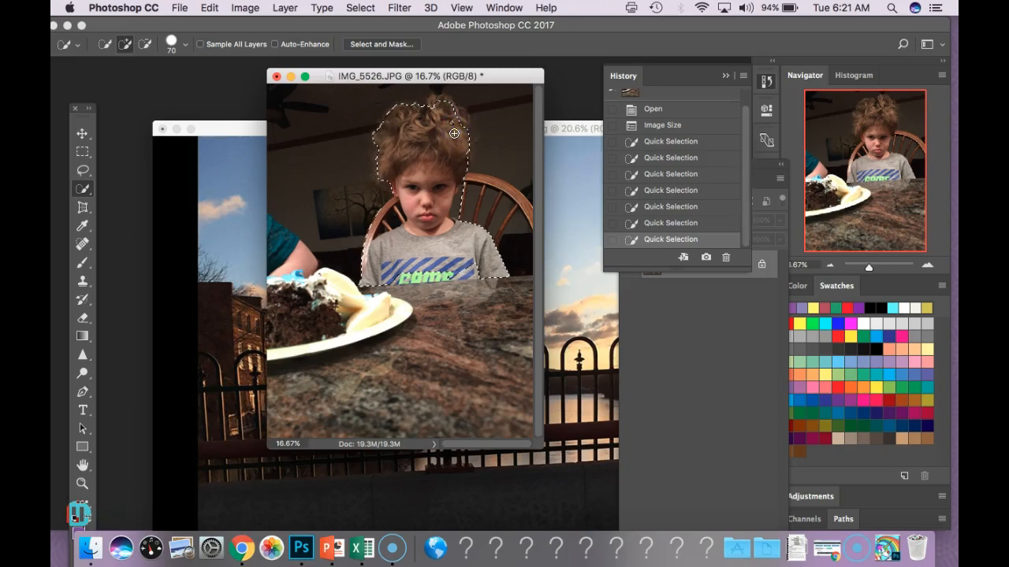
Copy the selected boy to a new layer and place that layer in front of the fence in the sunset photo.
{"action": "key", "text": "super+j"}
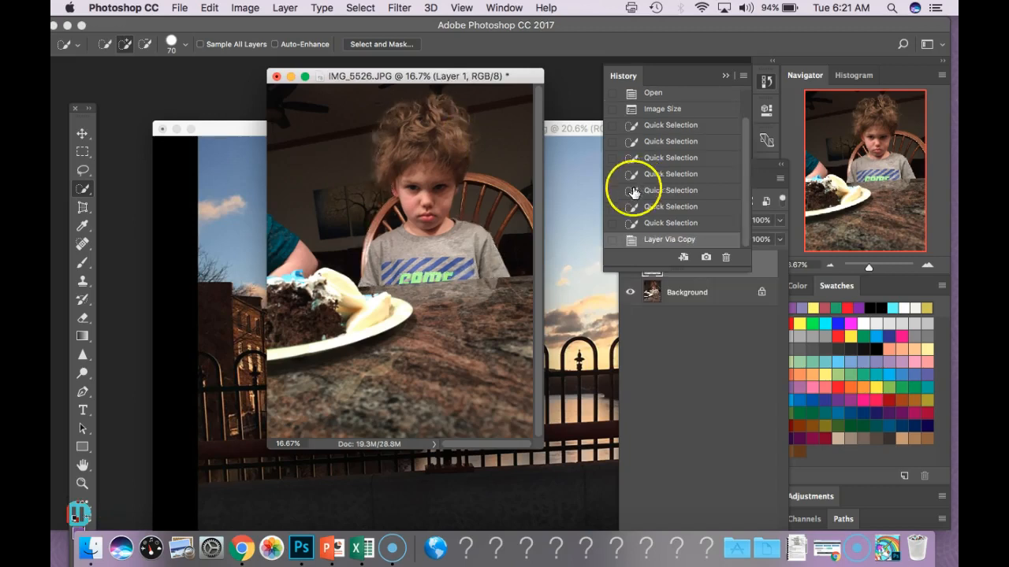
{"action": "left_click", "coordinate": [83, 135]}
{"action": "left_click_drag", "start_coordinate": [418, 221], "coordinate": [244, 258]}
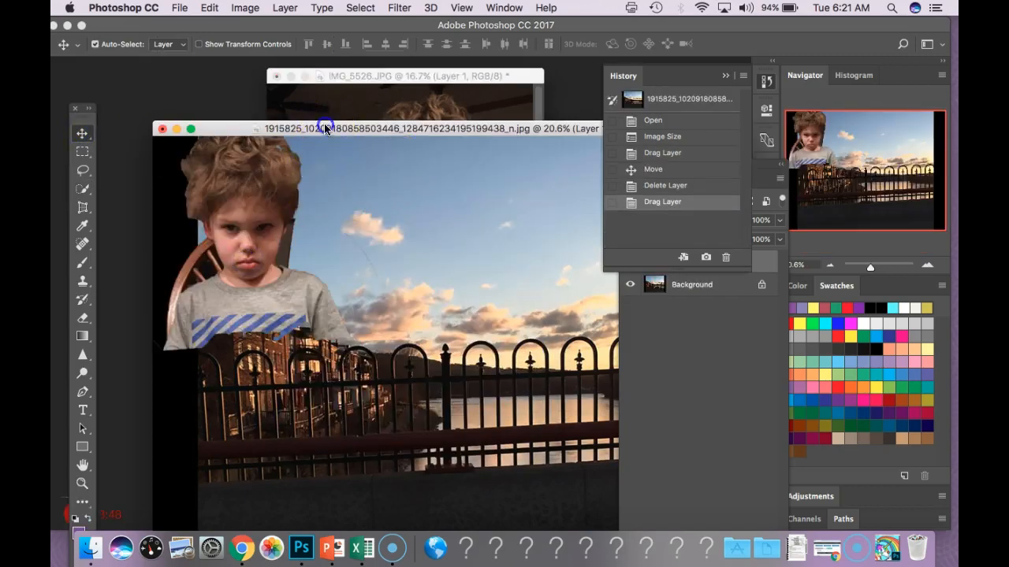
{"action": "left_click_drag", "start_coordinate": [324, 135], "coordinate": [285, 73]}
{"action": "left_click_drag", "start_coordinate": [219, 179], "coordinate": [392, 299]}
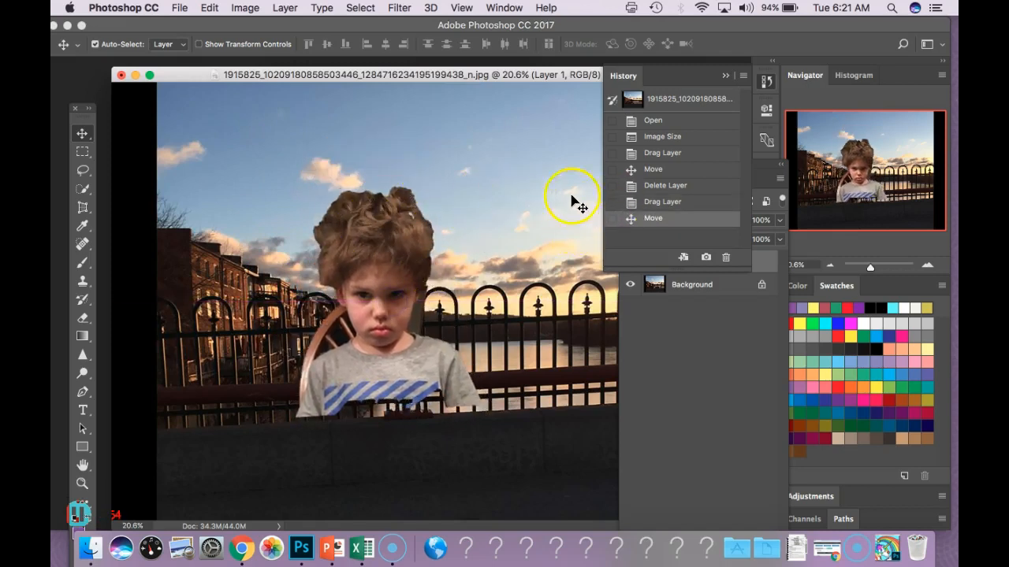
Start Select and Mask on the boy's layer and select only his hair, subtracting the face from the selection.
{"action": "left_click_drag", "start_coordinate": [544, 75], "coordinate": [526, 69]}
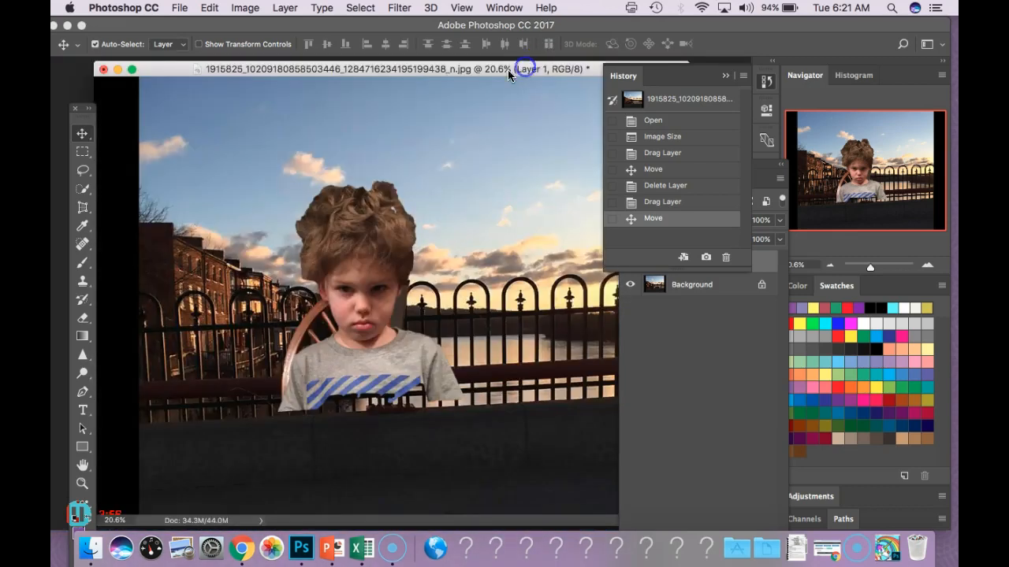
{"action": "left_click", "coordinate": [82, 189]}
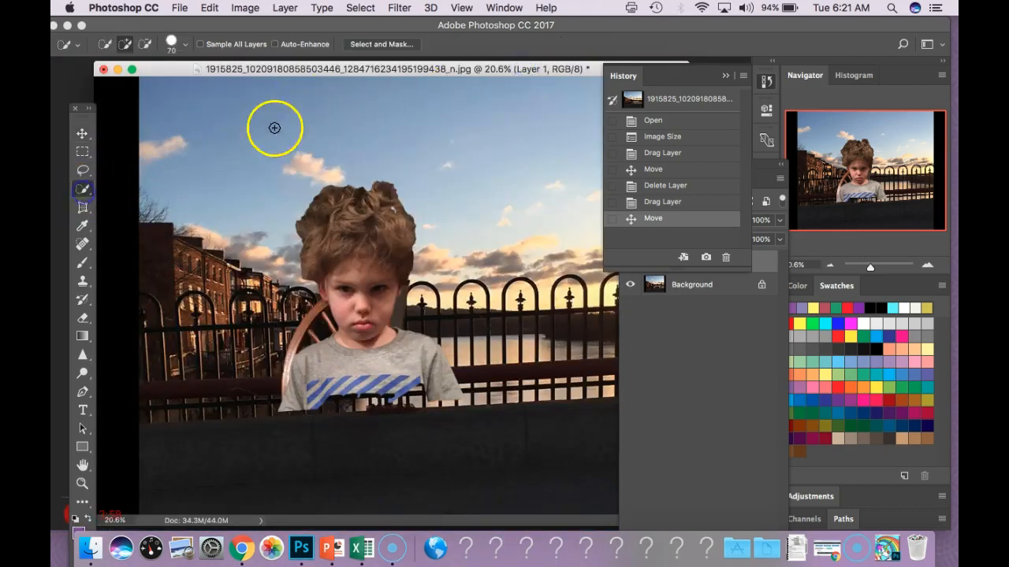
{"action": "left_click", "coordinate": [377, 45]}
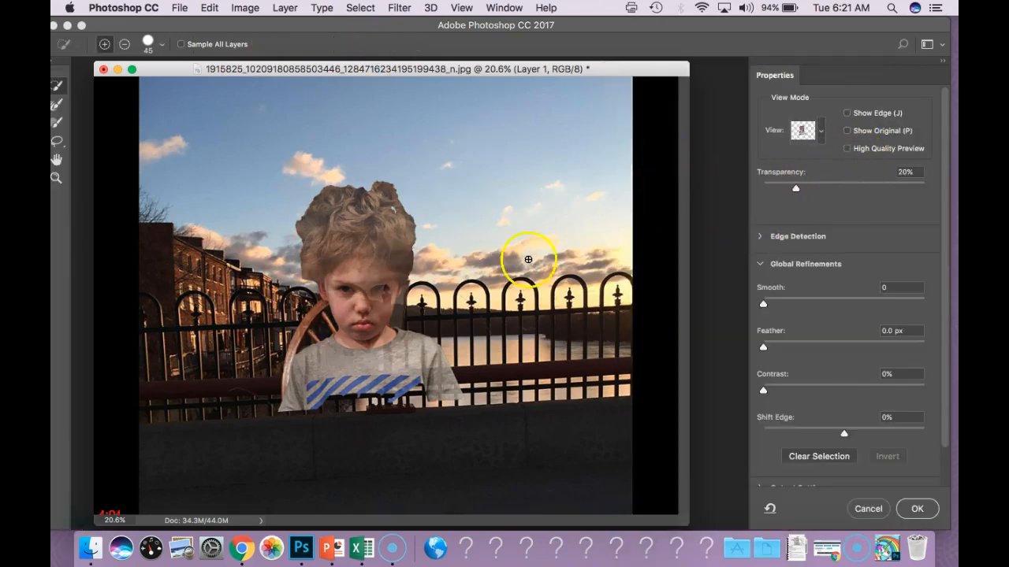
{"action": "left_click", "coordinate": [326, 216]}
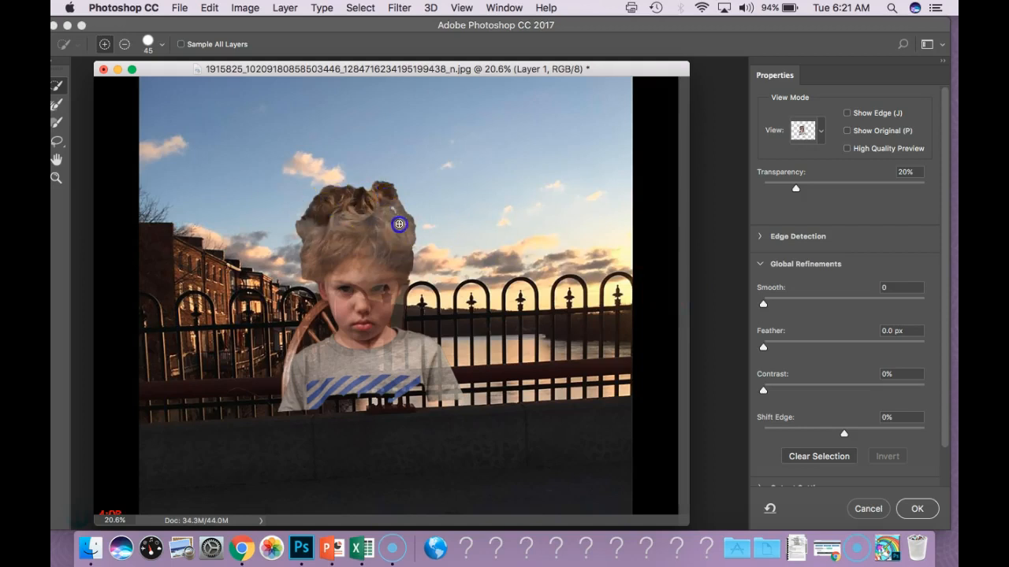
{"action": "left_click_drag", "start_coordinate": [399, 224], "coordinate": [405, 262]}
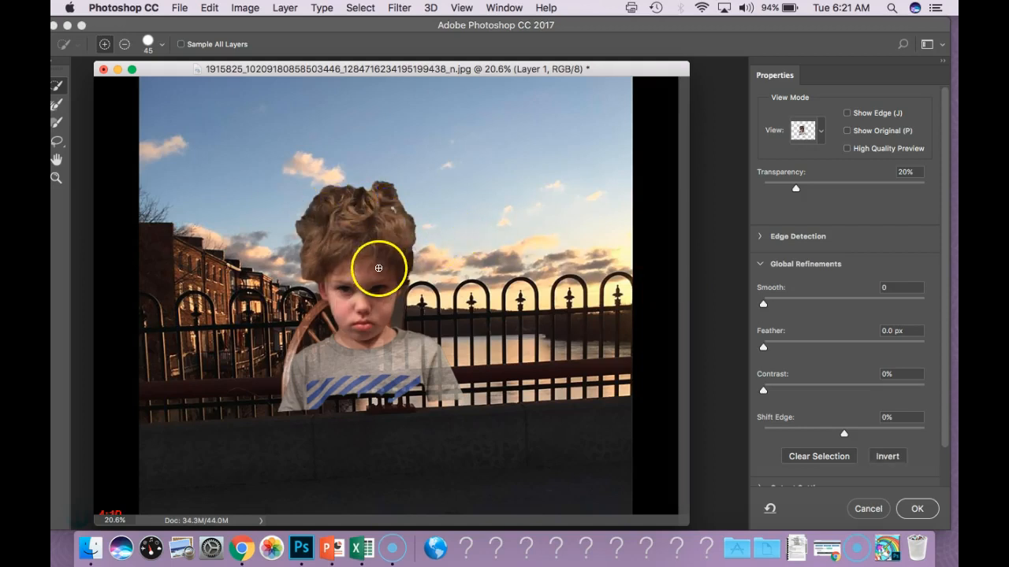
{"action": "left_click", "coordinate": [124, 44]}
{"action": "mouse_move", "coordinate": [353, 316]}
{"action": "left_mouse_down"}
{"action": "mouse_move", "coordinate": [354, 278]}
{"action": "mouse_move", "coordinate": [370, 277]}
{"action": "mouse_move", "coordinate": [359, 273]}
{"action": "mouse_move", "coordinate": [375, 271]}
{"action": "mouse_move", "coordinate": [382, 310]}
{"action": "left_mouse_up"}
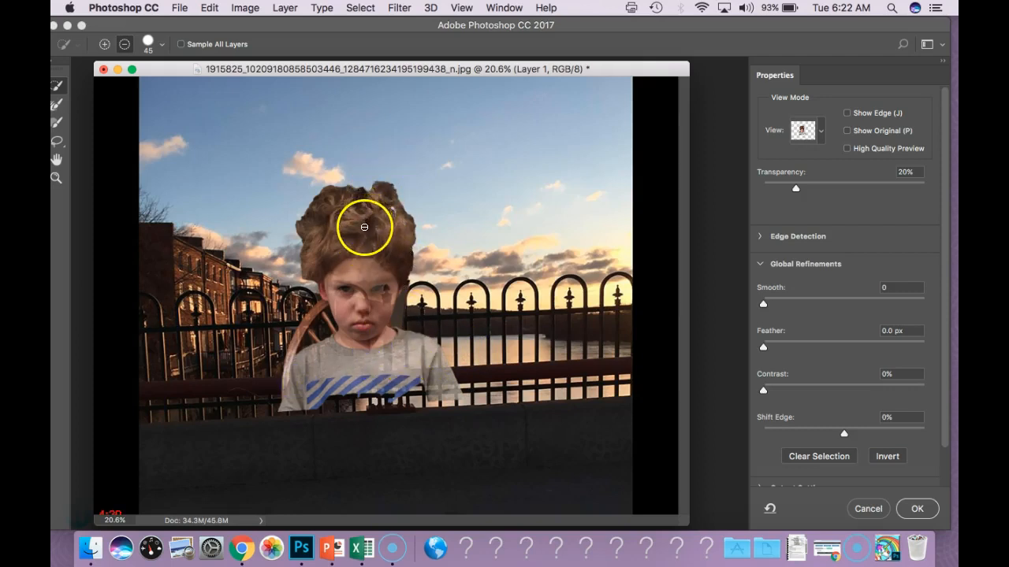
Set the preview transparency to 61% and feather the hair selection by 122.1 px, then apply the mask.
{"action": "left_click_drag", "start_coordinate": [796, 191], "coordinate": [857, 190]}
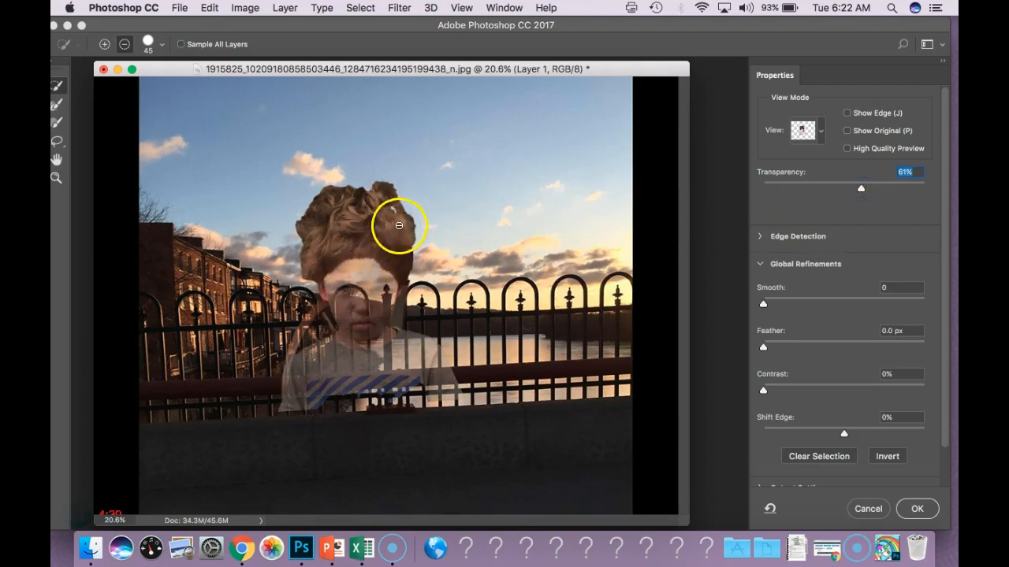
{"action": "left_click_drag", "start_coordinate": [763, 346], "coordinate": [767, 349]}
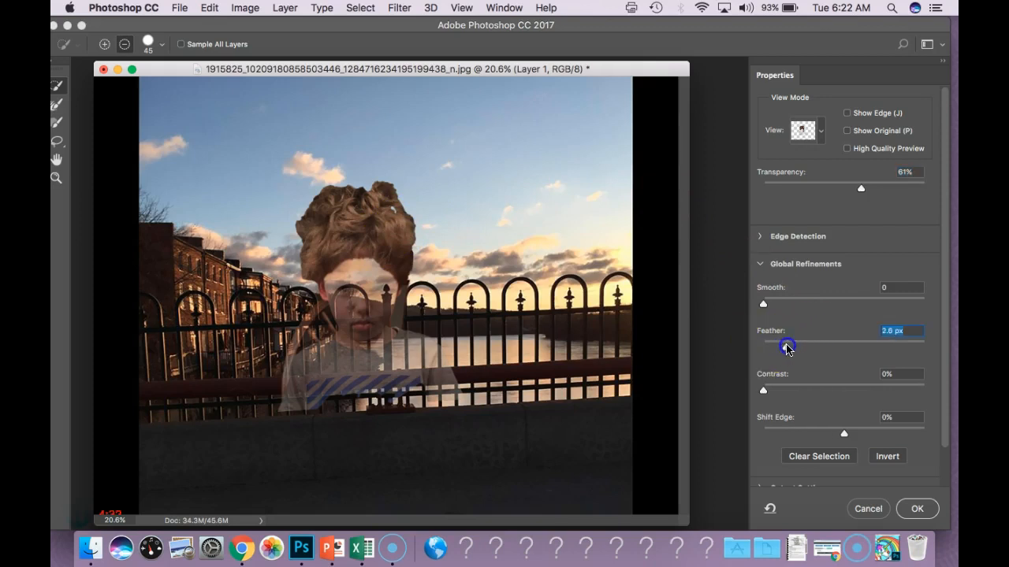
{"action": "left_click_drag", "start_coordinate": [825, 349], "coordinate": [876, 348]}
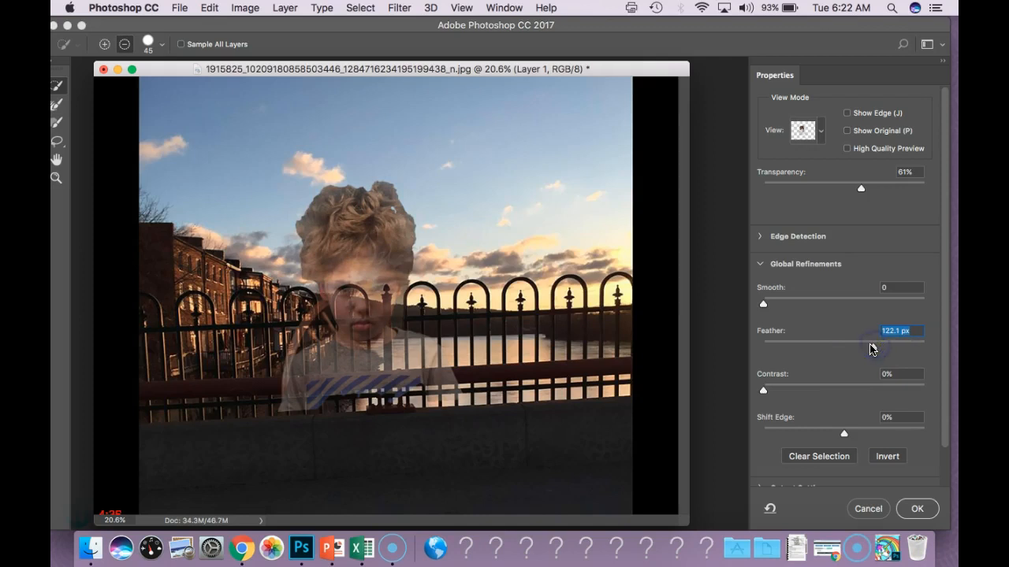
{"action": "left_click", "coordinate": [916, 508]}
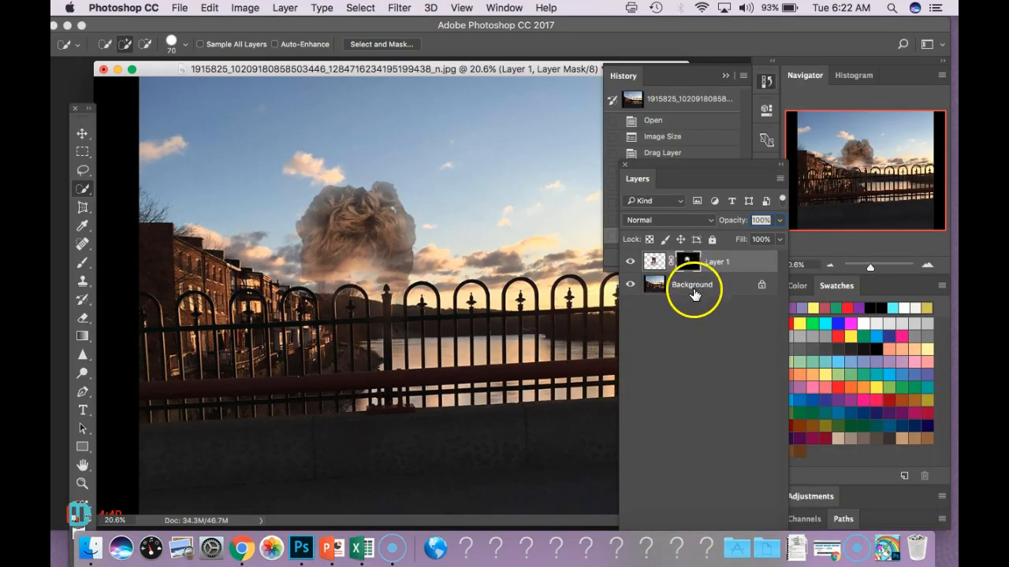
Rearrange the workspace so the layer list sits below the history list, beside the sunset photo's window.
{"action": "left_click", "coordinate": [654, 267]}
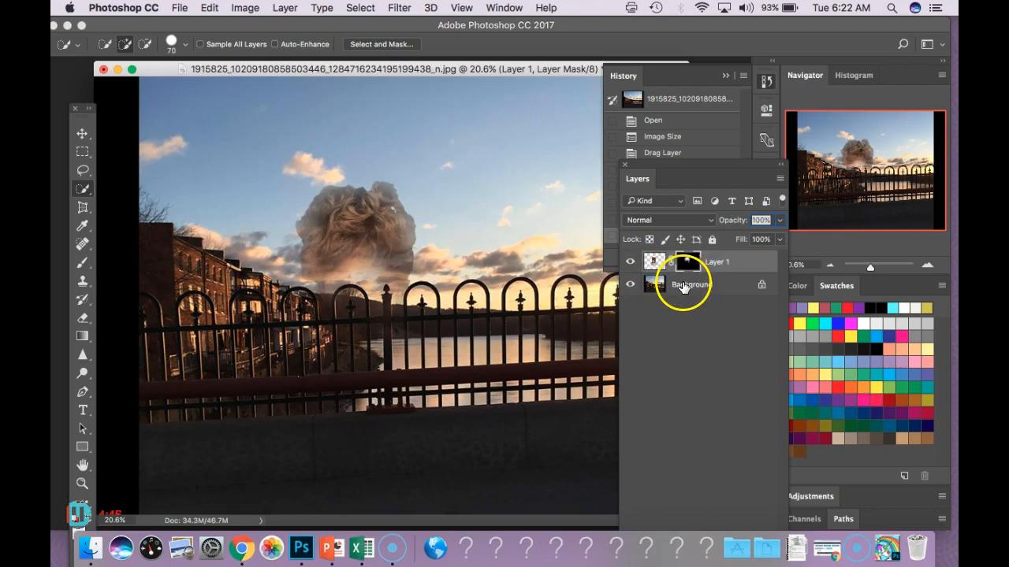
{"action": "left_click_drag", "start_coordinate": [460, 69], "coordinate": [438, 70]}
{"action": "left_click_drag", "start_coordinate": [676, 168], "coordinate": [682, 294]}
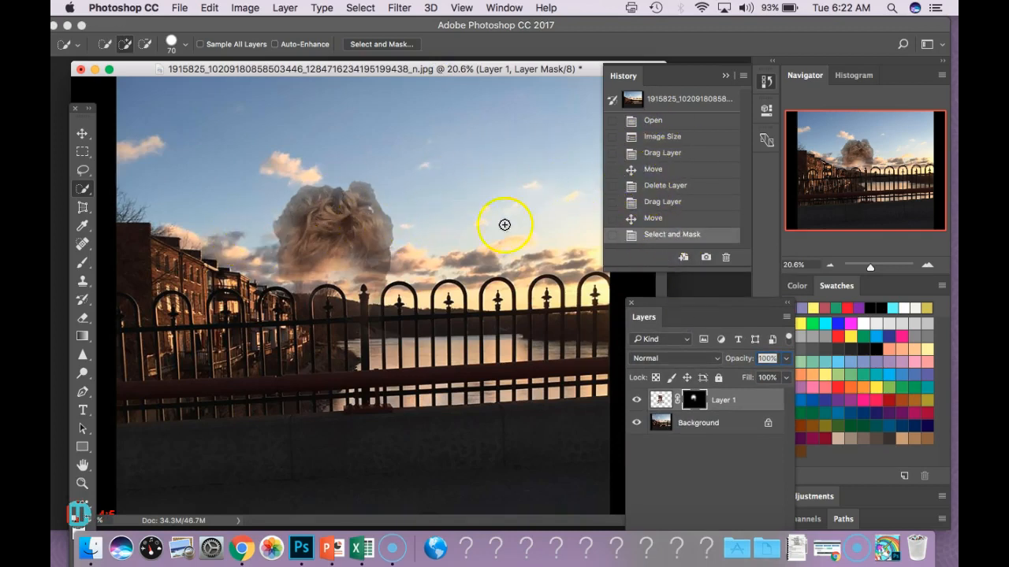
{"action": "mouse_move", "coordinate": [490, 69]}
{"action": "left_mouse_down"}
{"action": "mouse_move", "coordinate": [464, 67]}
{"action": "mouse_move", "coordinate": [493, 70]}
{"action": "left_mouse_up"}
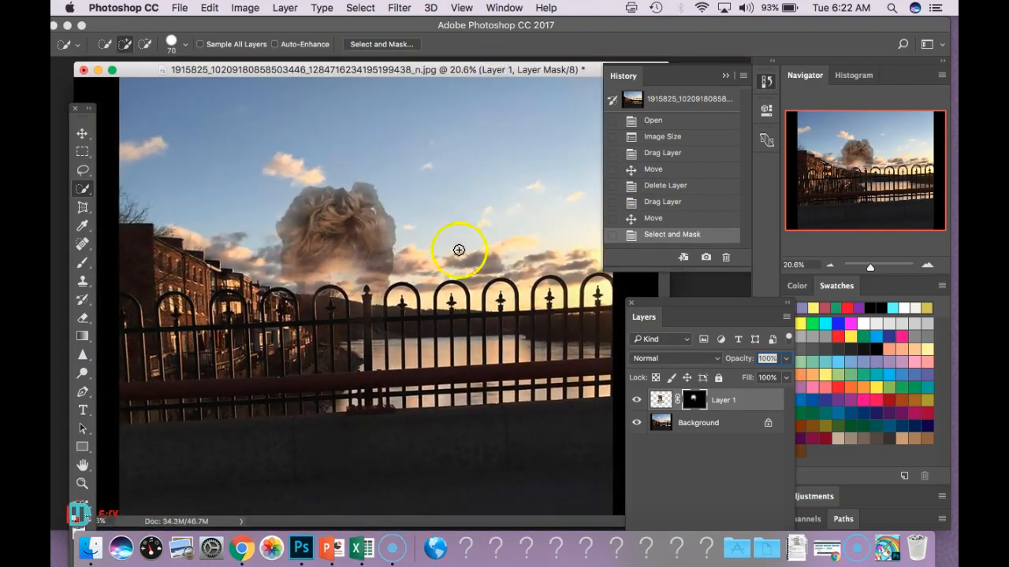
{"action": "mouse_move", "coordinate": [310, 243]}
{"action": "left_mouse_down"}
{"action": "mouse_move", "coordinate": [372, 228]}
{"action": "mouse_move", "coordinate": [383, 252]}
{"action": "left_mouse_up"}
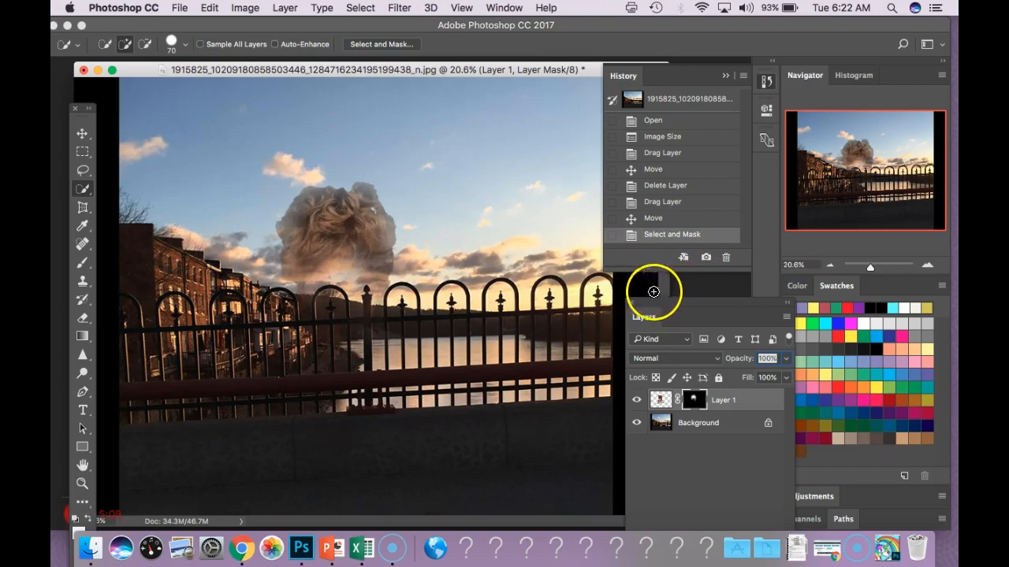
{"action": "left_click", "coordinate": [124, 513]}
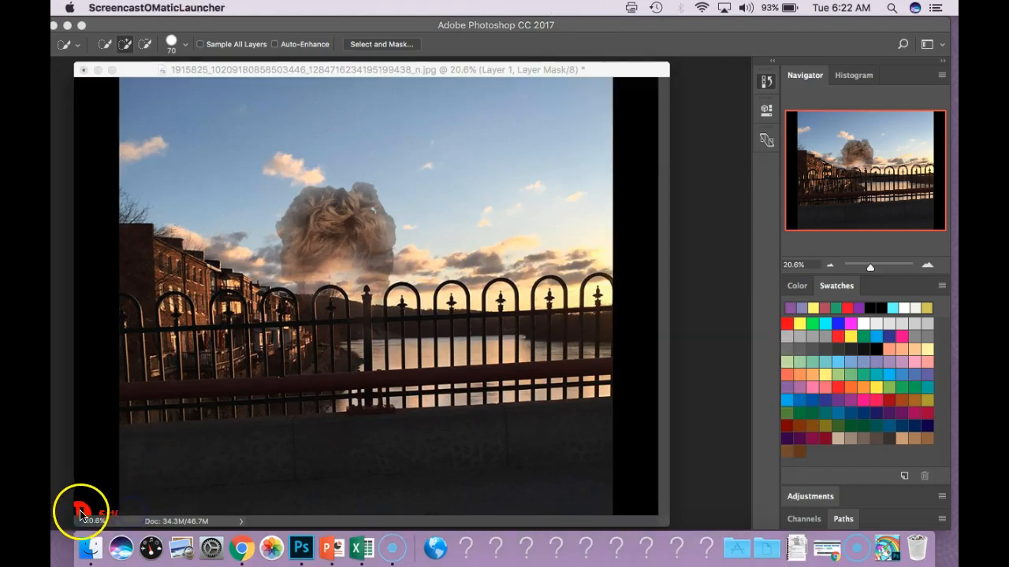